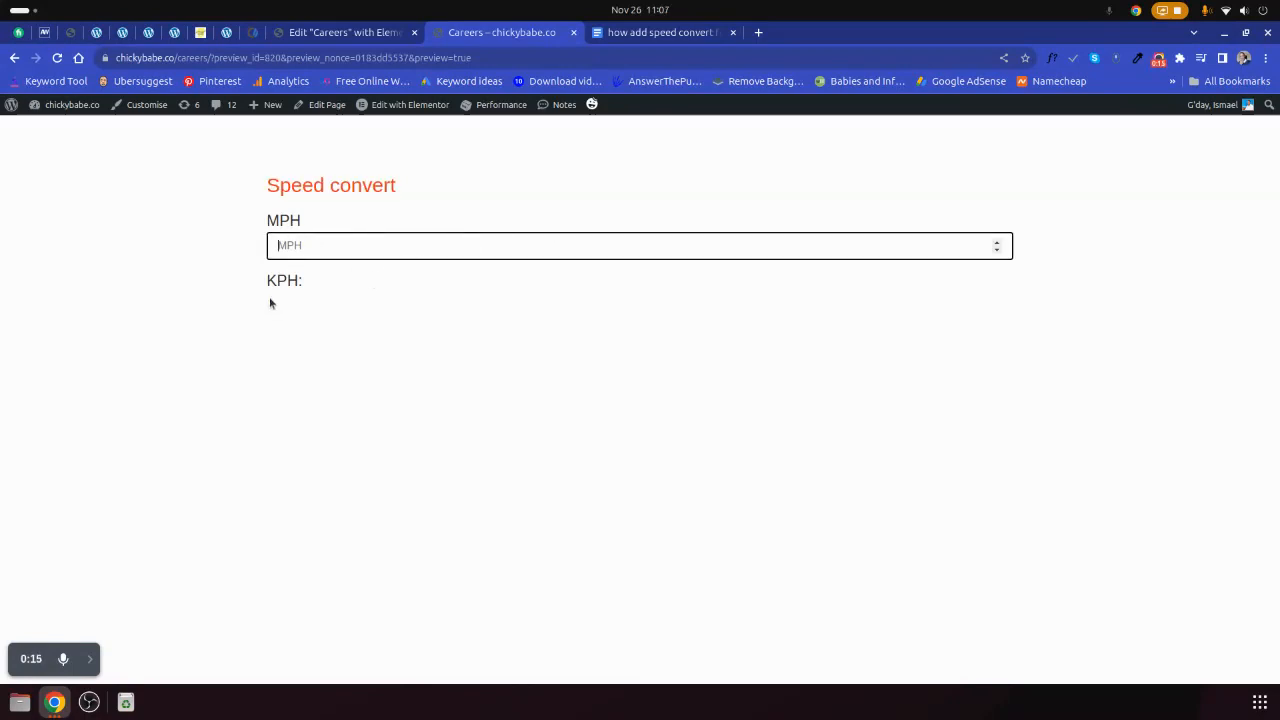
- Test the speed converter on the preview page with 1 MPH and check the KPH result
{"action": "left_click_drag", "start_coordinate": [266, 282], "coordinate": [277, 282]}
{"action": "left_click", "coordinate": [297, 242]}
{"action": "type", "text": "1"}
{"action": "left_click", "coordinate": [309, 282]}
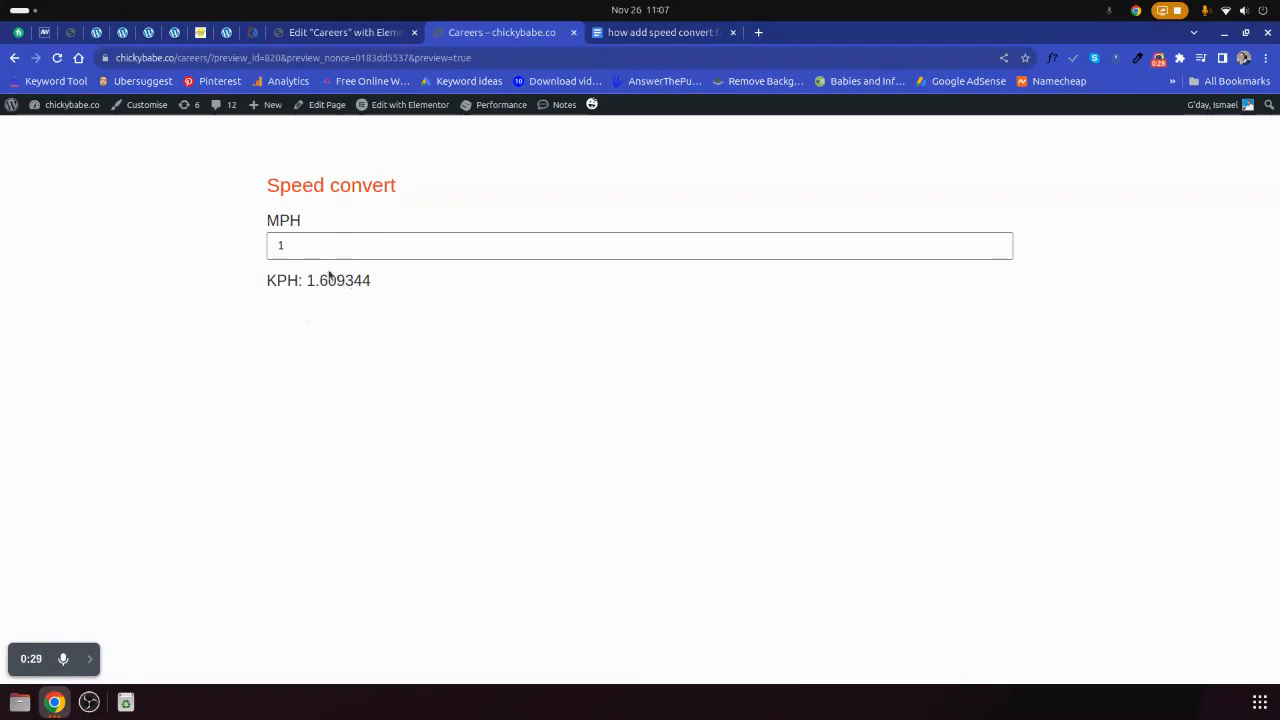
{"action": "left_click_drag", "start_coordinate": [316, 282], "coordinate": [366, 282]}
{"action": "left_click", "coordinate": [352, 281]}
{"action": "double_click", "coordinate": [352, 281]}
{"action": "left_click_drag", "start_coordinate": [267, 185], "coordinate": [397, 186]}
- Test the converter again with 1200 MPH and check the converted KPH value
{"action": "left_click", "coordinate": [279, 246]}
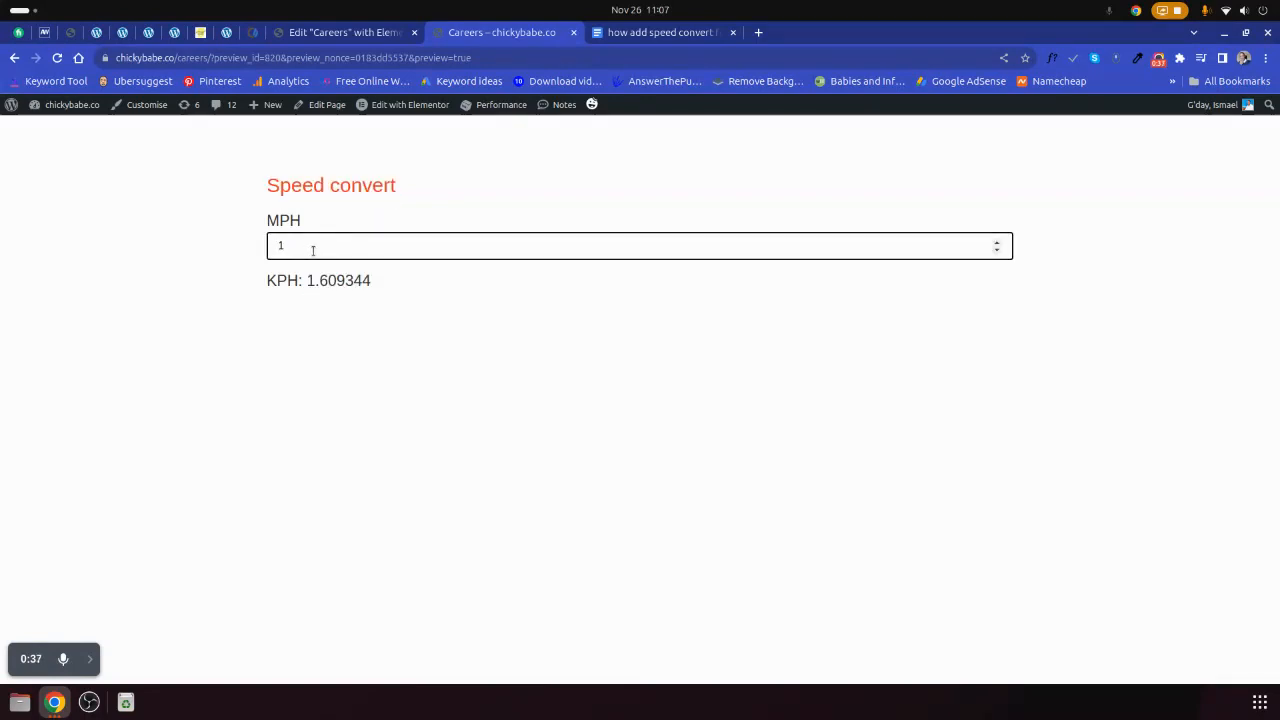
{"action": "type", "text": "200"}
{"action": "left_click_drag", "start_coordinate": [301, 280], "coordinate": [565, 297]}
{"action": "left_click", "coordinate": [385, 291]}
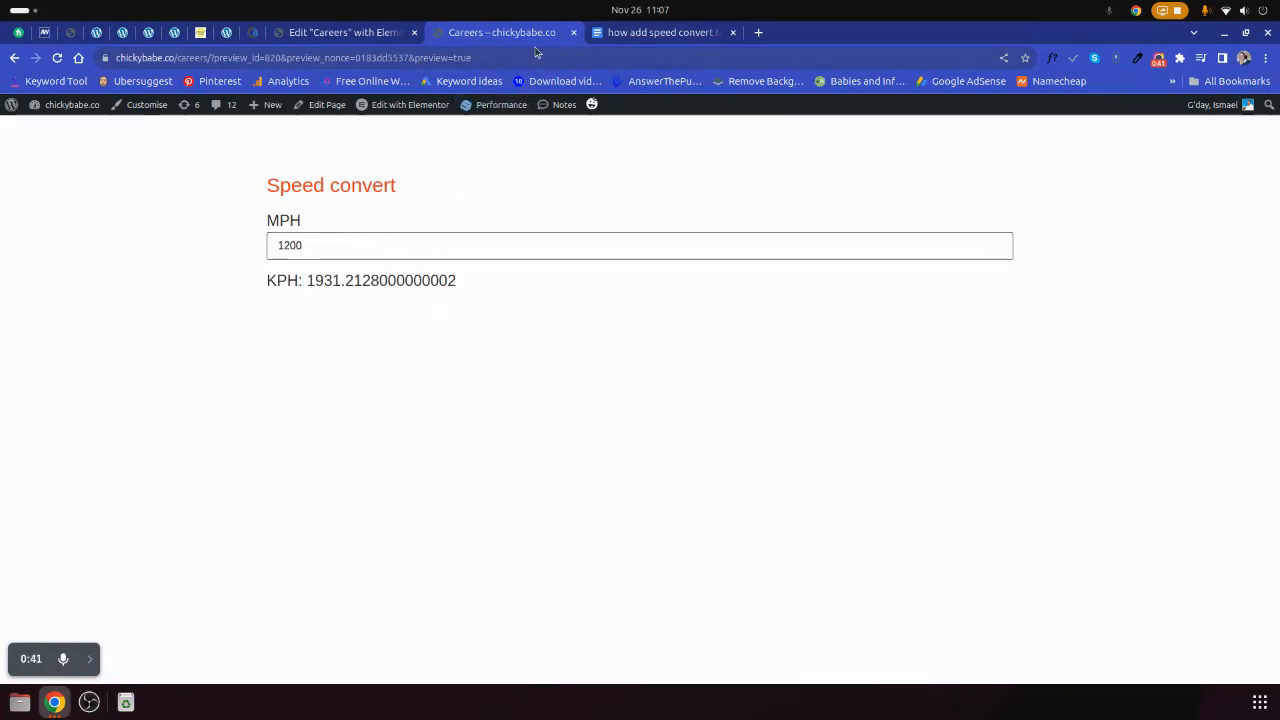
- Close the page preview and delete the Speed convert heading and both HTML widgets from the Careers page in Elementor
{"action": "left_click", "coordinate": [573, 32]}
{"action": "left_click", "coordinate": [350, 32]}
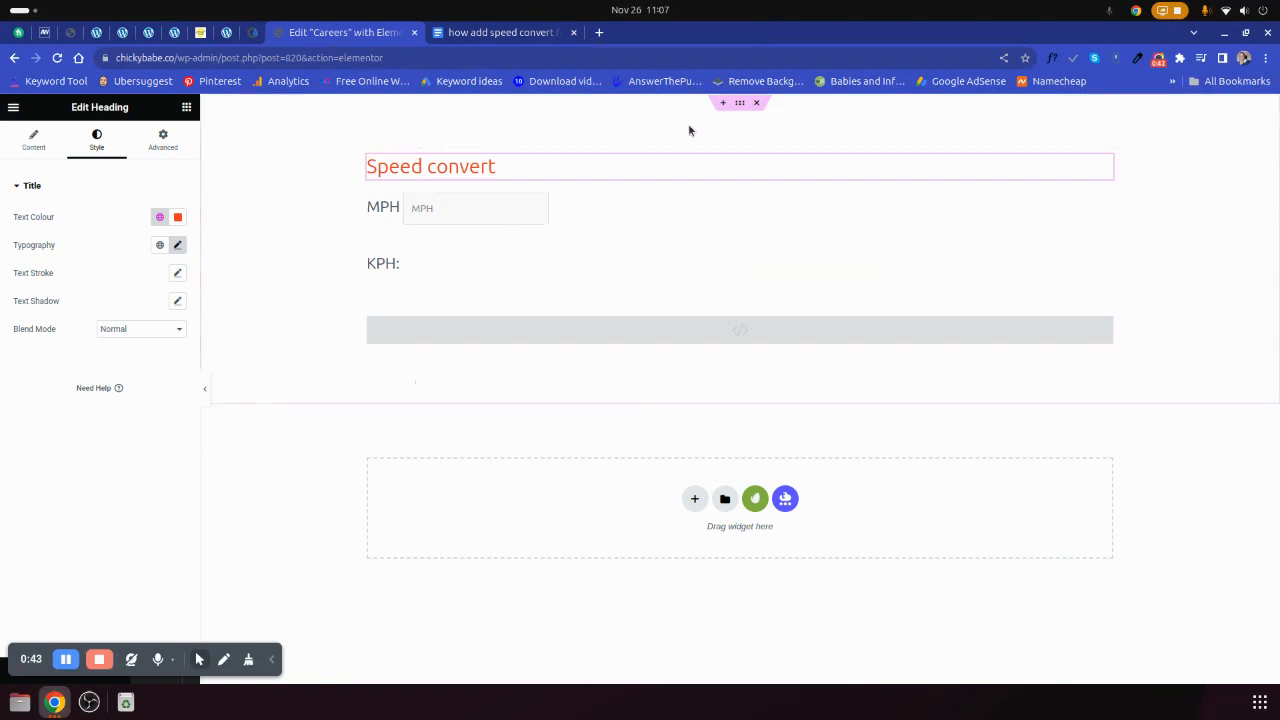
{"action": "right_click", "coordinate": [733, 175]}
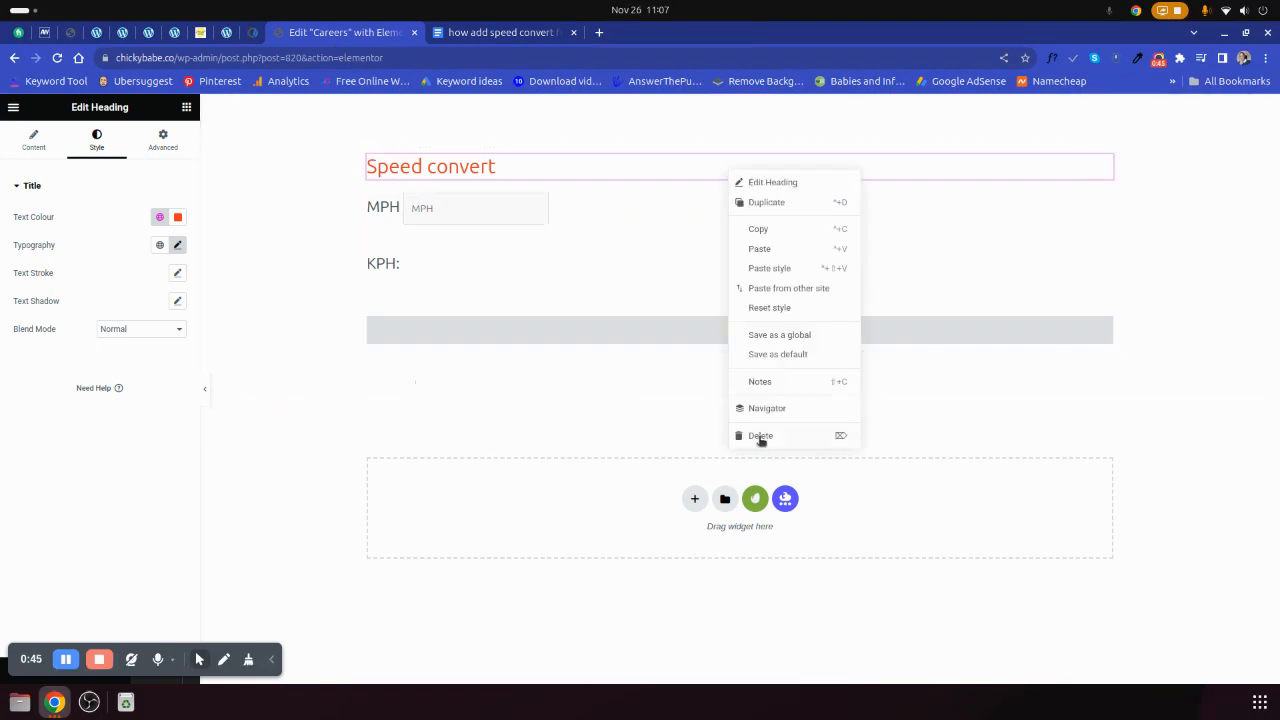
{"action": "left_click", "coordinate": [760, 440]}
{"action": "right_click", "coordinate": [578, 188]}
{"action": "left_click", "coordinate": [628, 455]}
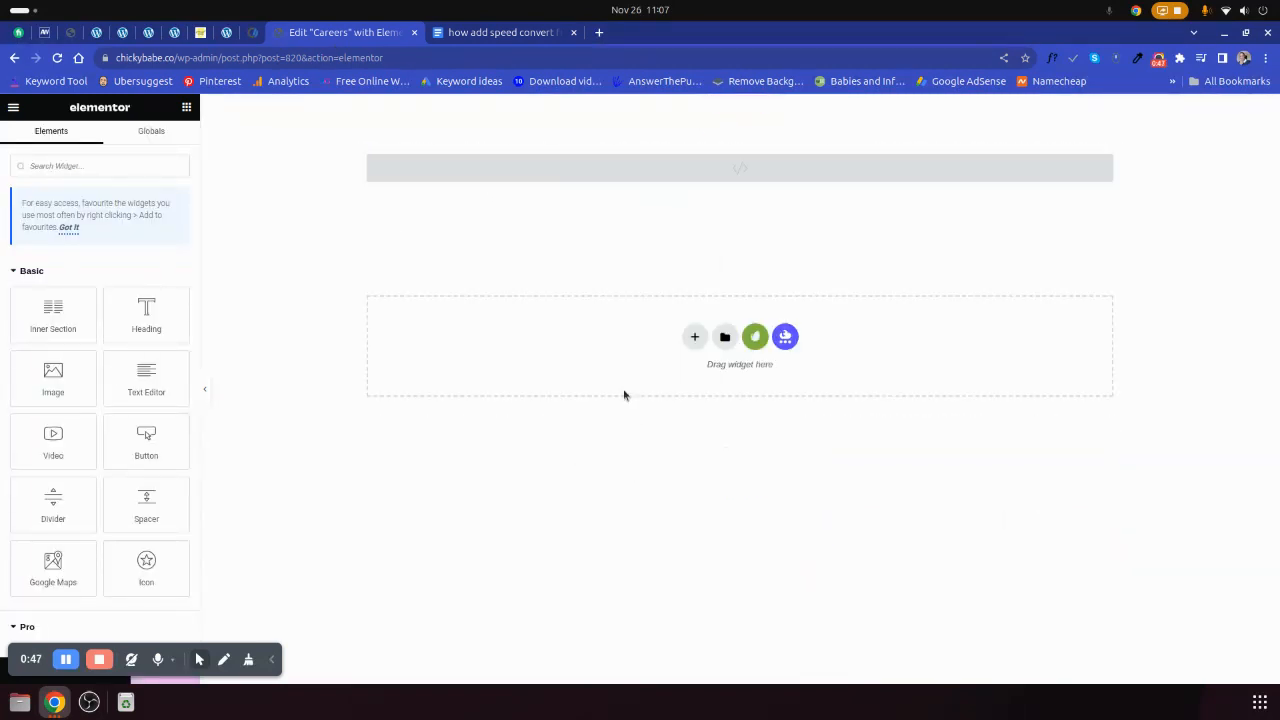
{"action": "right_click", "coordinate": [603, 166]}
{"action": "left_click", "coordinate": [646, 431]}
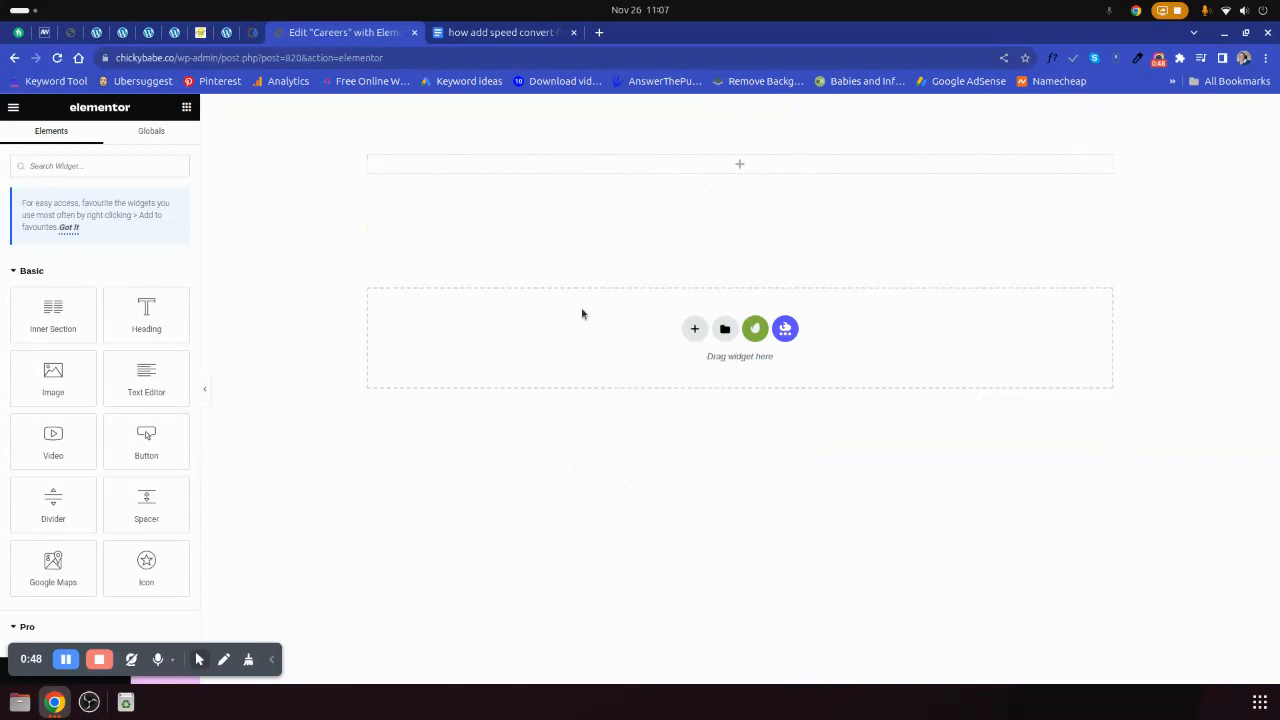
- Review the speed converter's HTML and JavaScript code in the Google Docs document
{"action": "left_click", "coordinate": [505, 32]}
{"action": "left_click_drag", "start_coordinate": [416, 238], "coordinate": [557, 486]}
{"action": "left_click", "coordinate": [536, 436]}
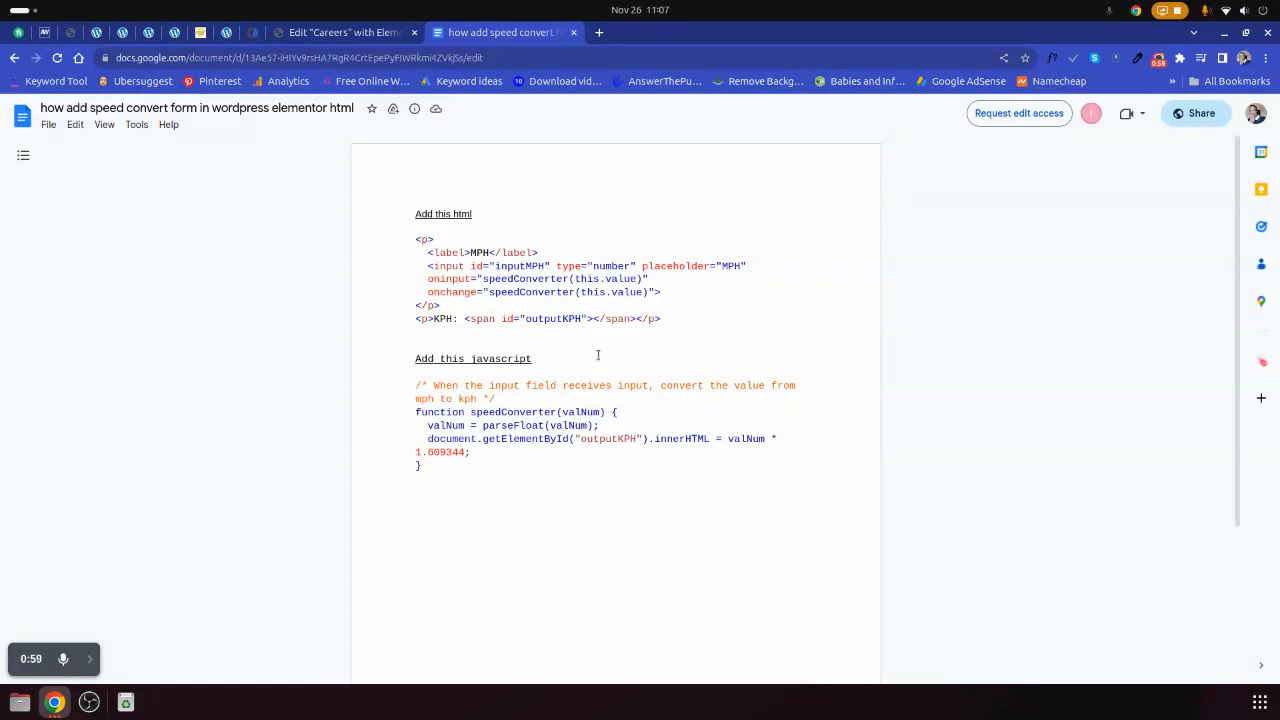
- Back in Elementor, find the HTML widget, add it to the empty section and duplicate it
{"action": "left_click", "coordinate": [338, 32]}
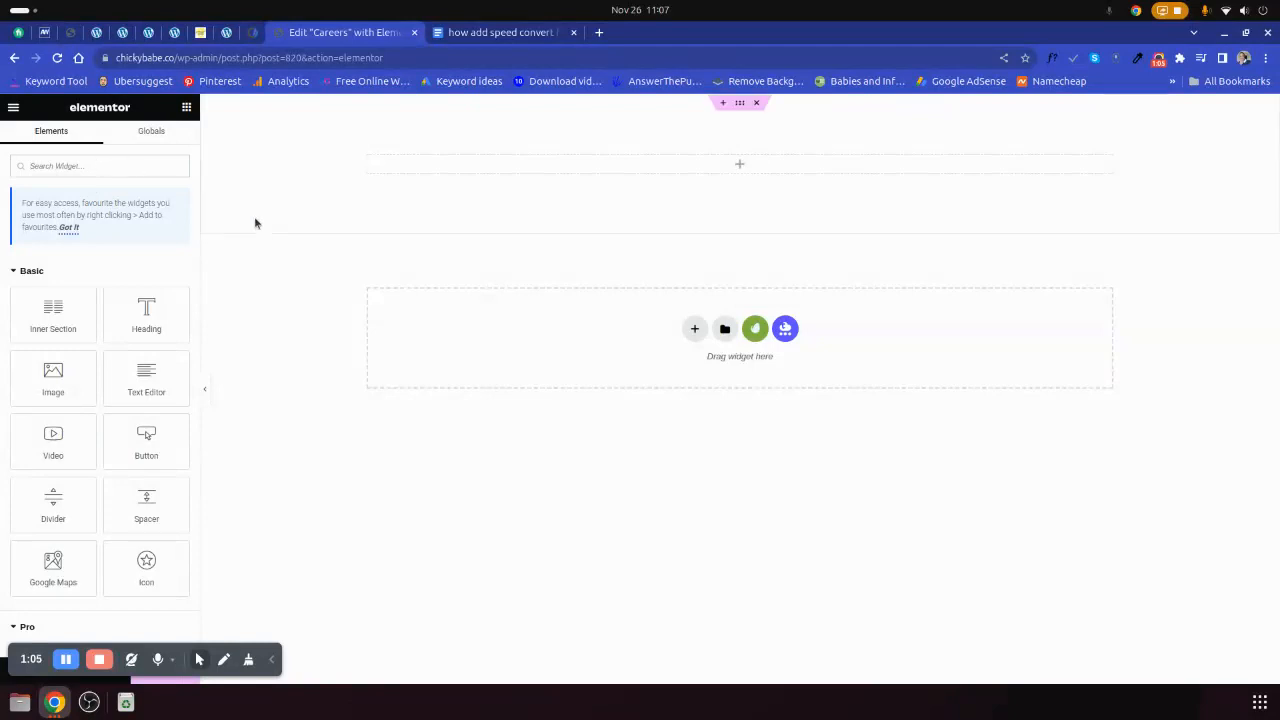
{"action": "left_click", "coordinate": [121, 165]}
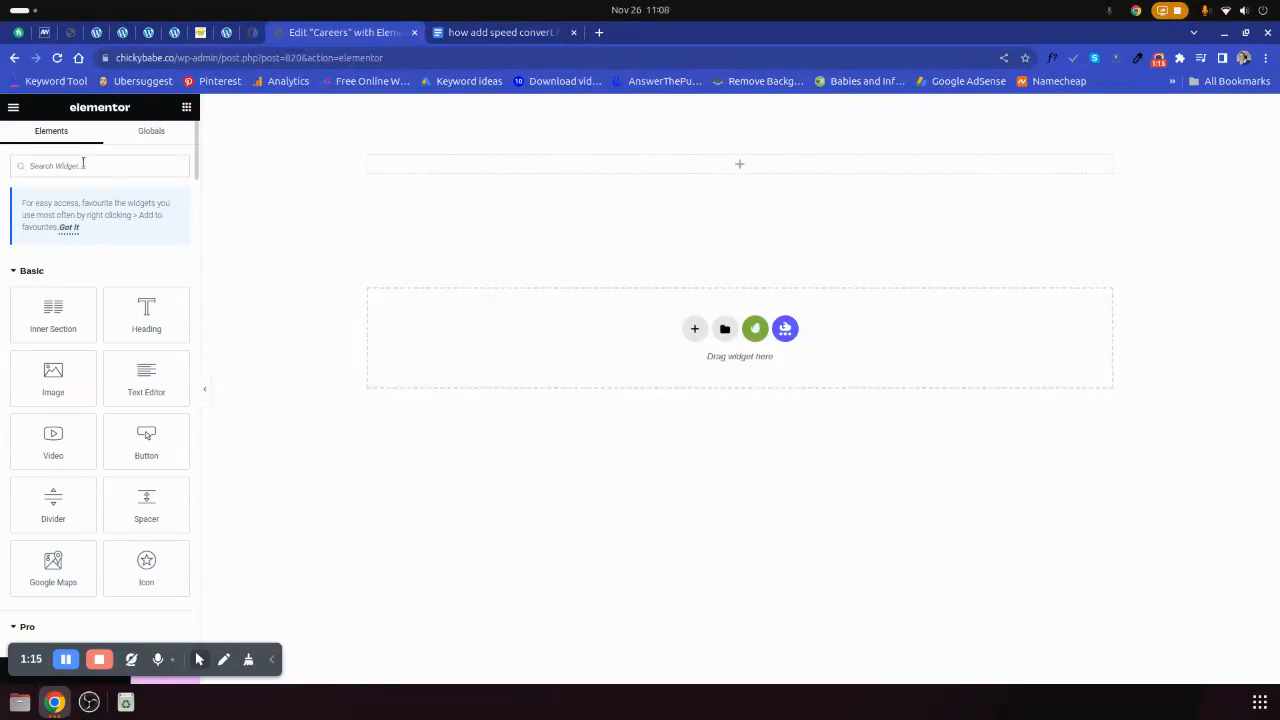
{"action": "type", "text": "html"}
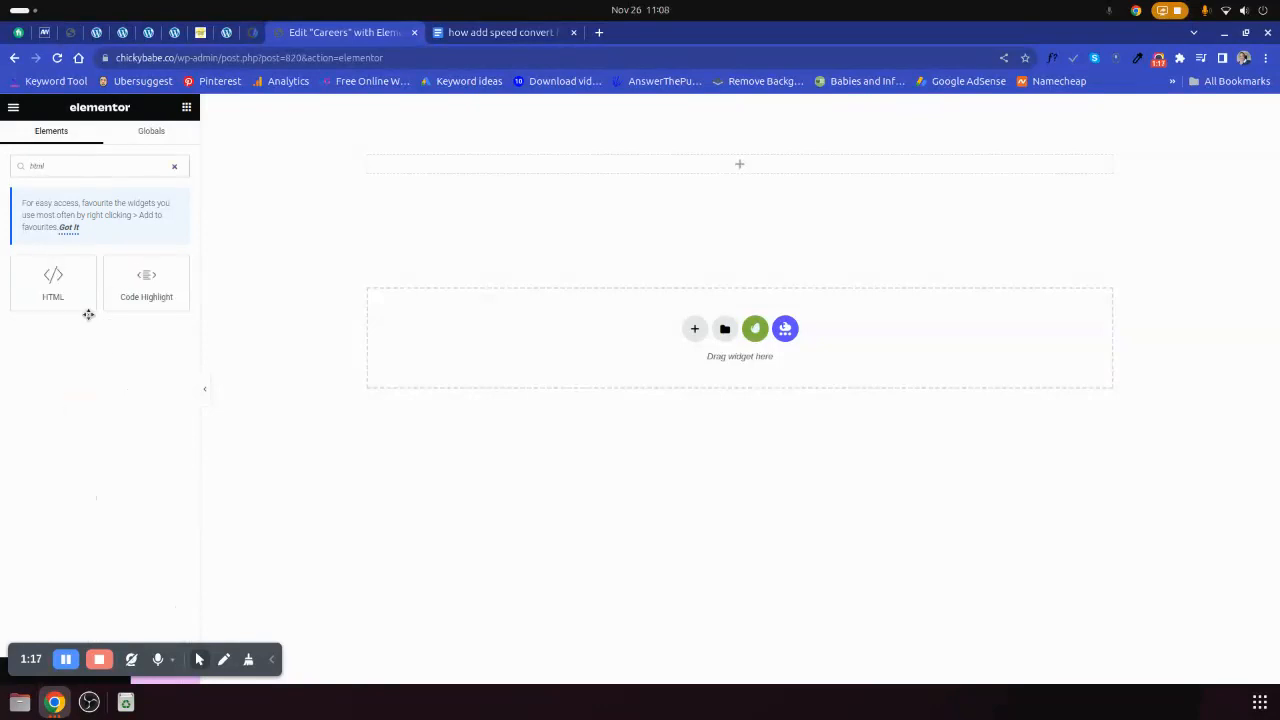
{"action": "left_click_drag", "start_coordinate": [55, 282], "coordinate": [455, 163]}
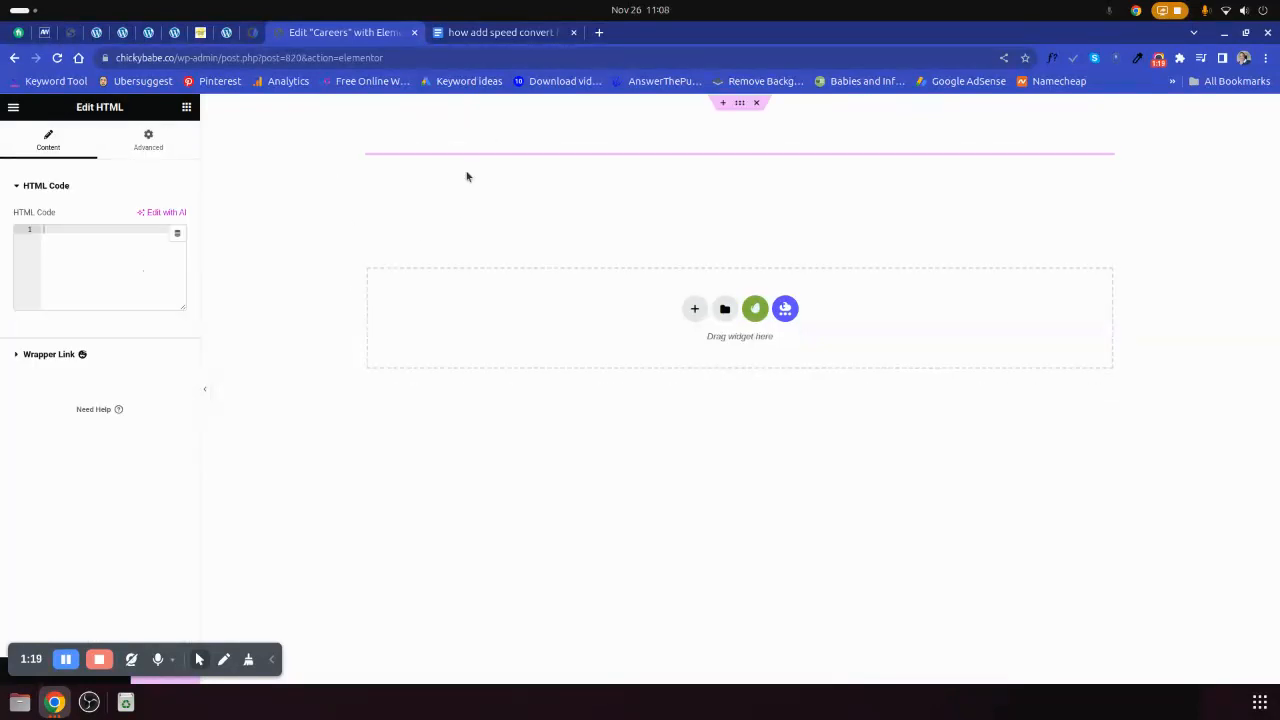
{"action": "right_click", "coordinate": [434, 167]}
{"action": "left_click", "coordinate": [456, 194]}
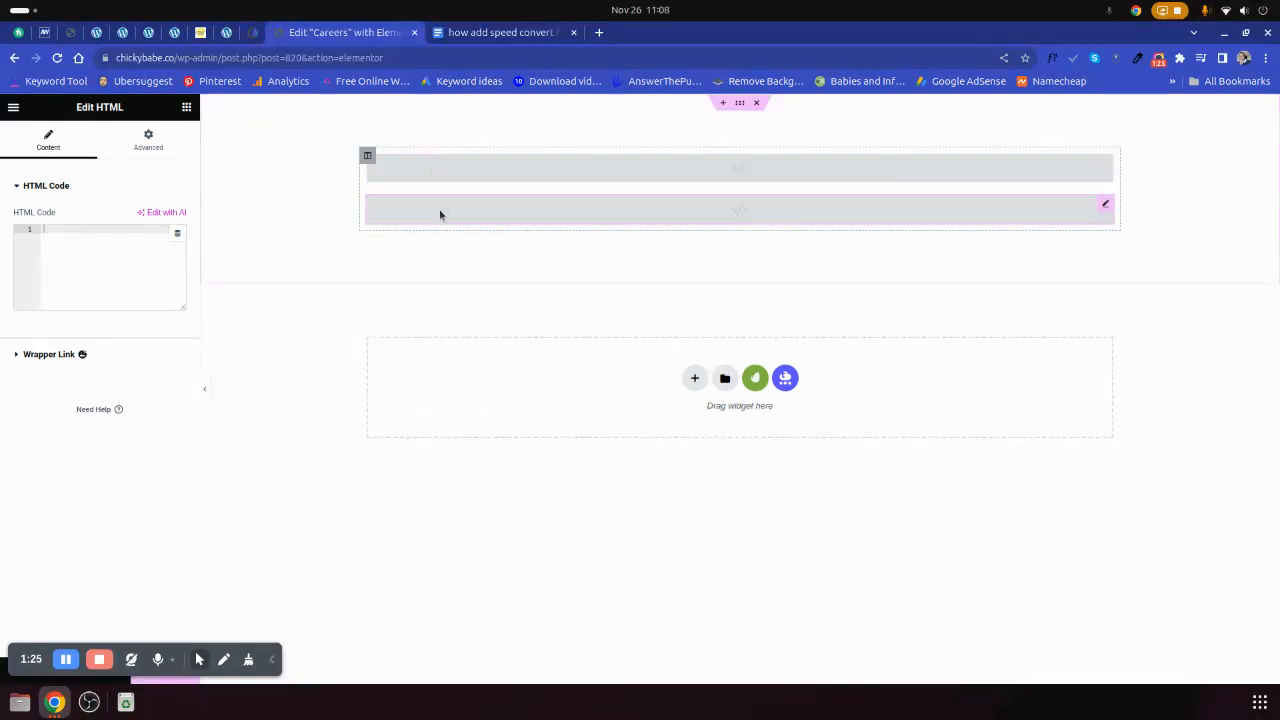
{"action": "left_click", "coordinate": [271, 659]}
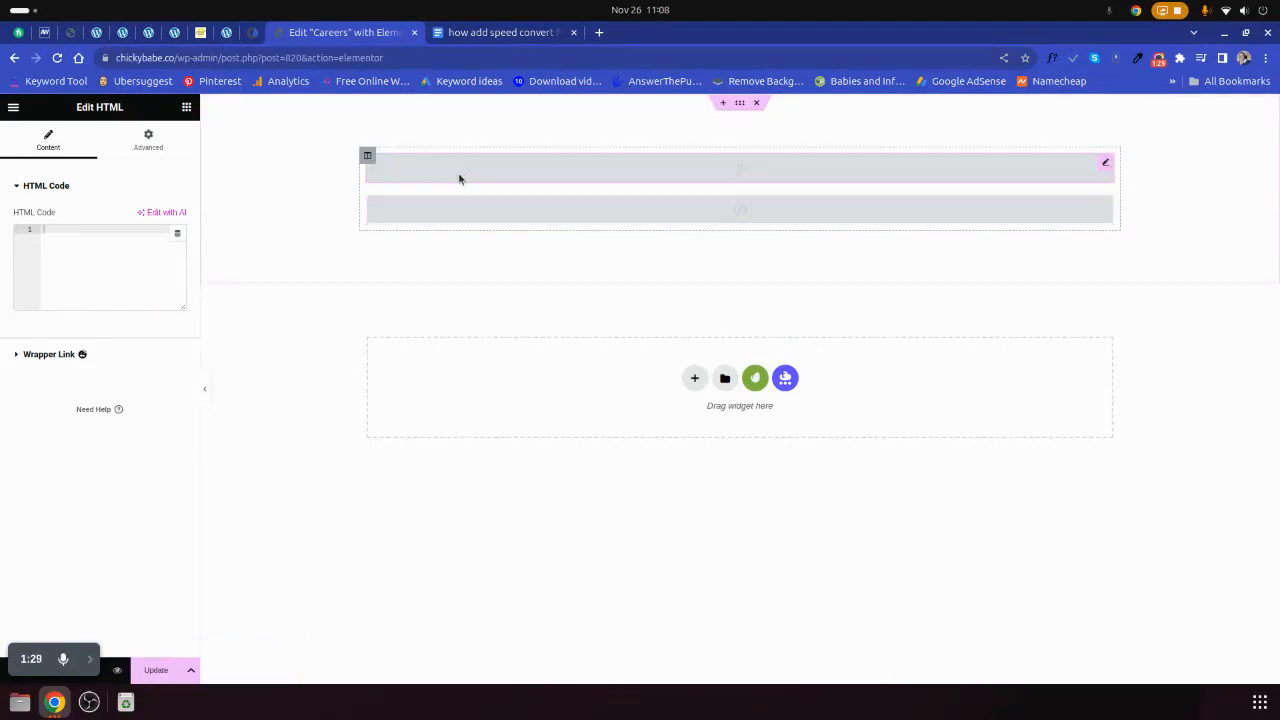
- Copy the HTML form code from the Google Docs document into the upper HTML widget and update the page
{"action": "left_click", "coordinate": [486, 34]}
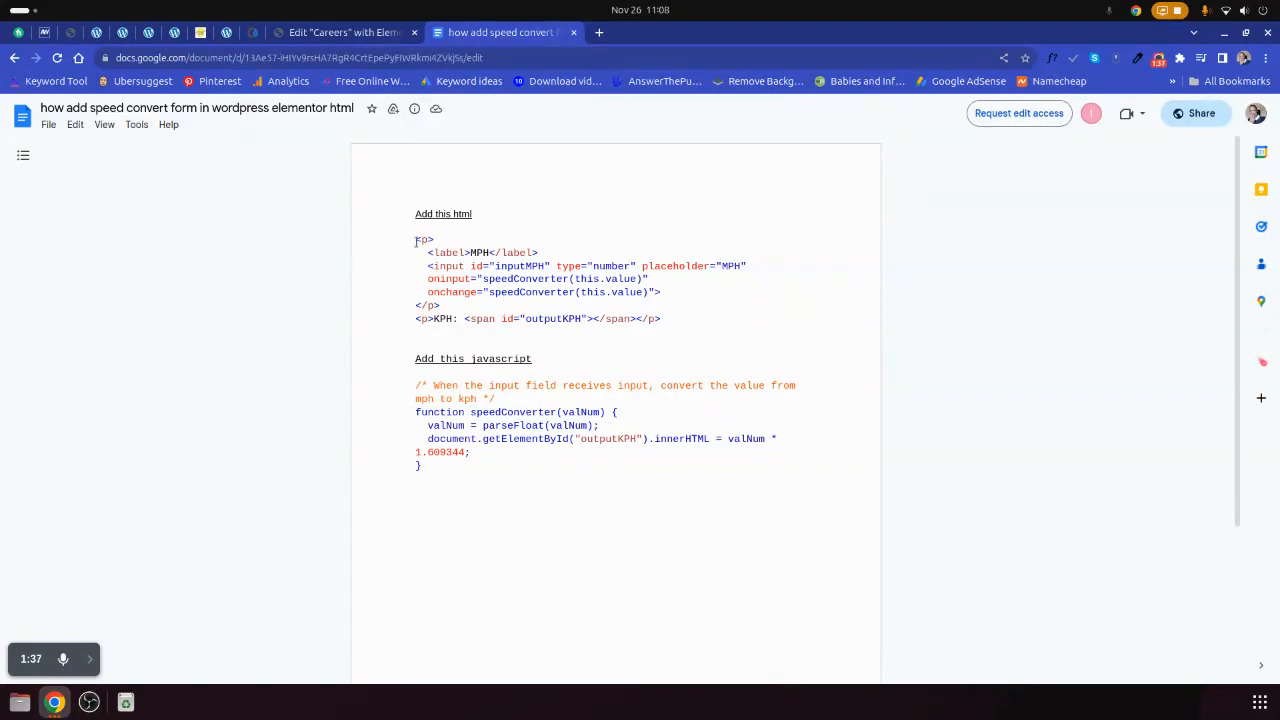
{"action": "left_click_drag", "start_coordinate": [416, 240], "coordinate": [660, 320]}
{"action": "right_click", "coordinate": [627, 297]}
{"action": "left_click", "coordinate": [662, 313]}
{"action": "left_click", "coordinate": [345, 32]}
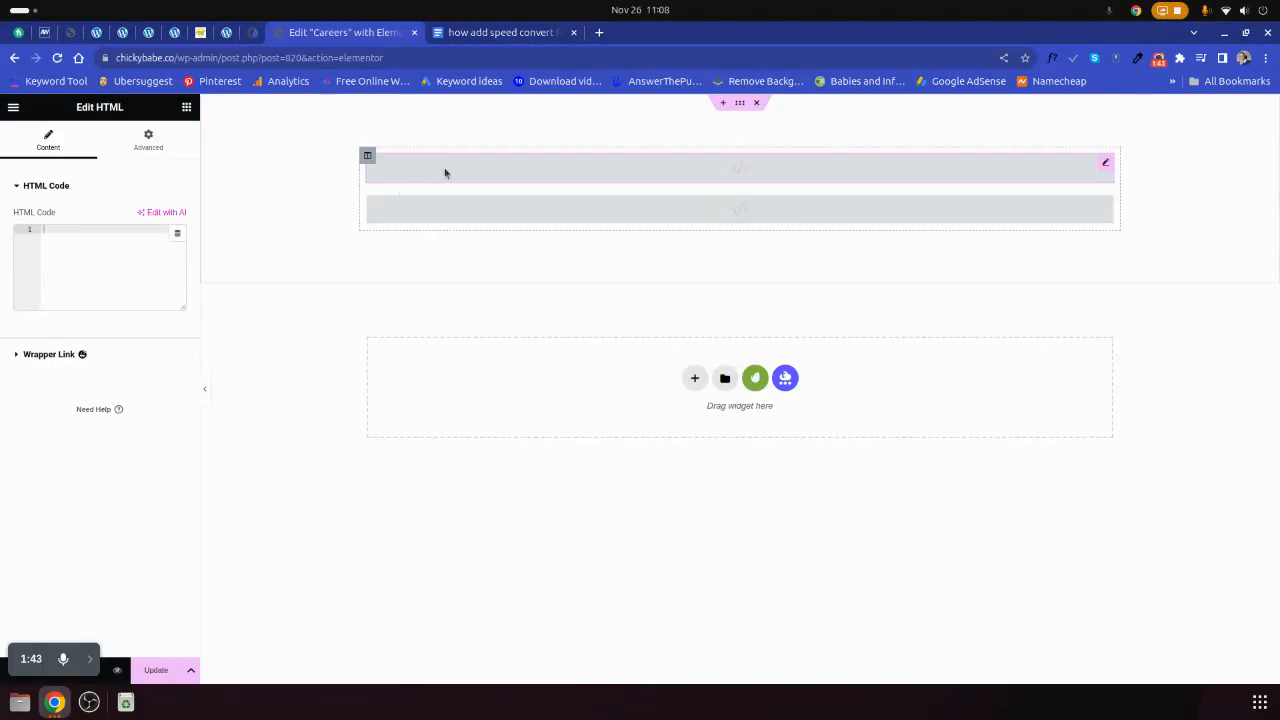
{"action": "right_click", "coordinate": [77, 232]}
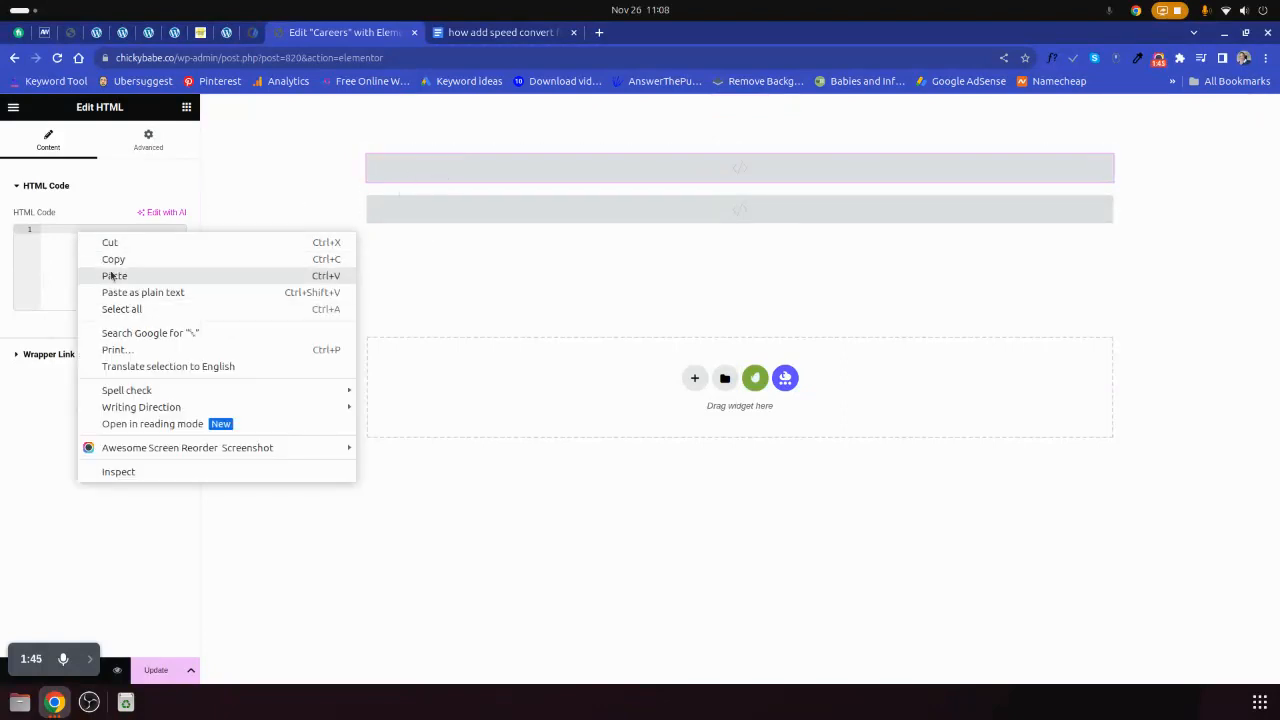
{"action": "left_click", "coordinate": [113, 276]}
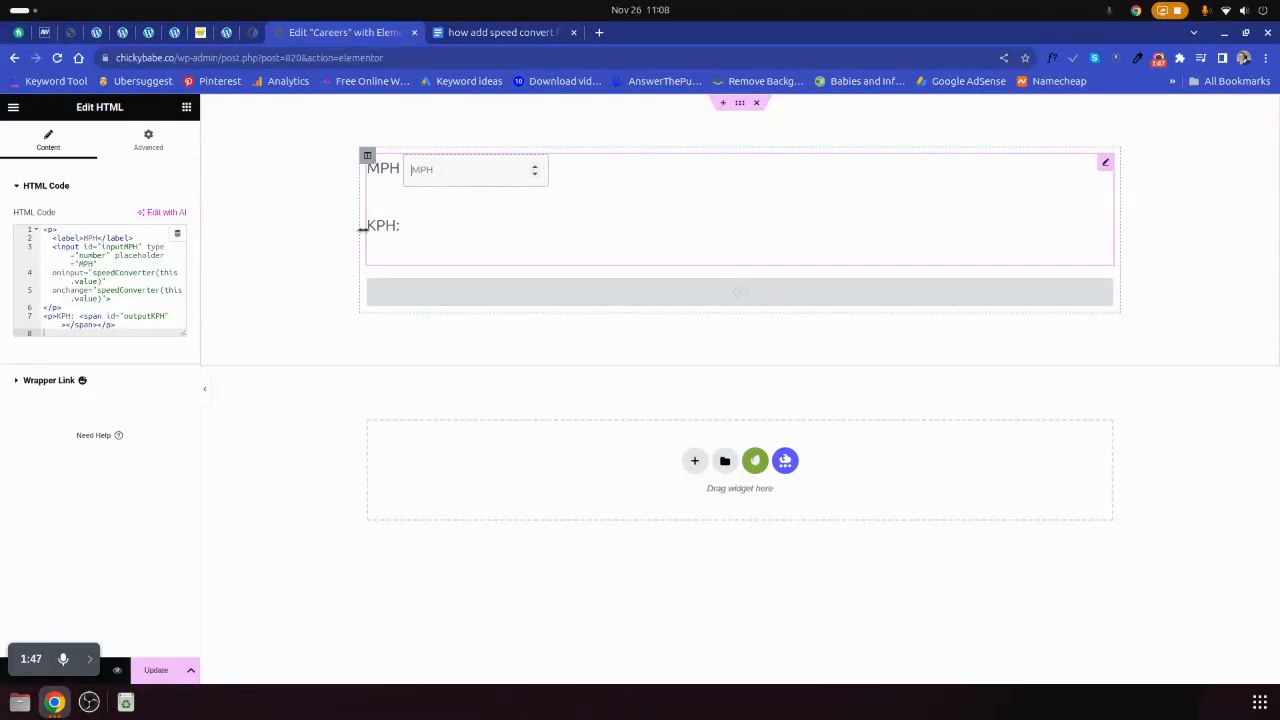
{"action": "left_click", "coordinate": [156, 670]}
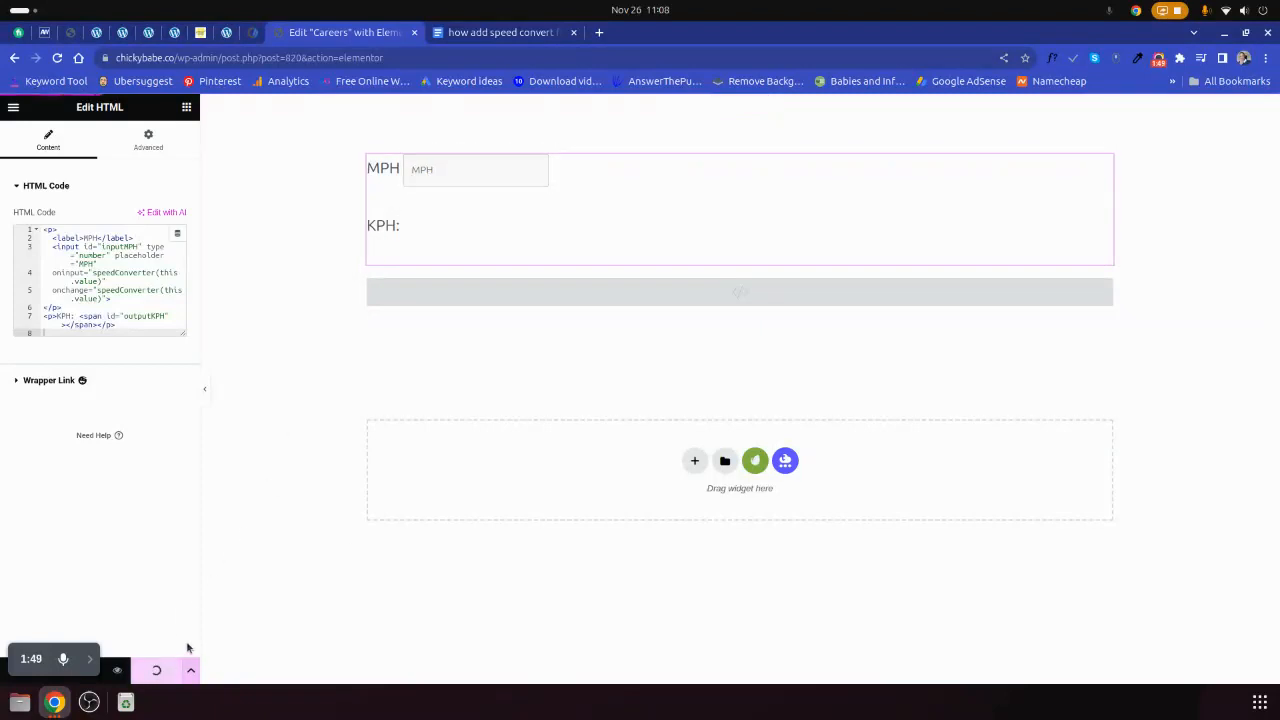
- Copy the JavaScript code from the Google Docs document, from the comment through the end of the speedConverter function
{"action": "left_click", "coordinate": [505, 33]}
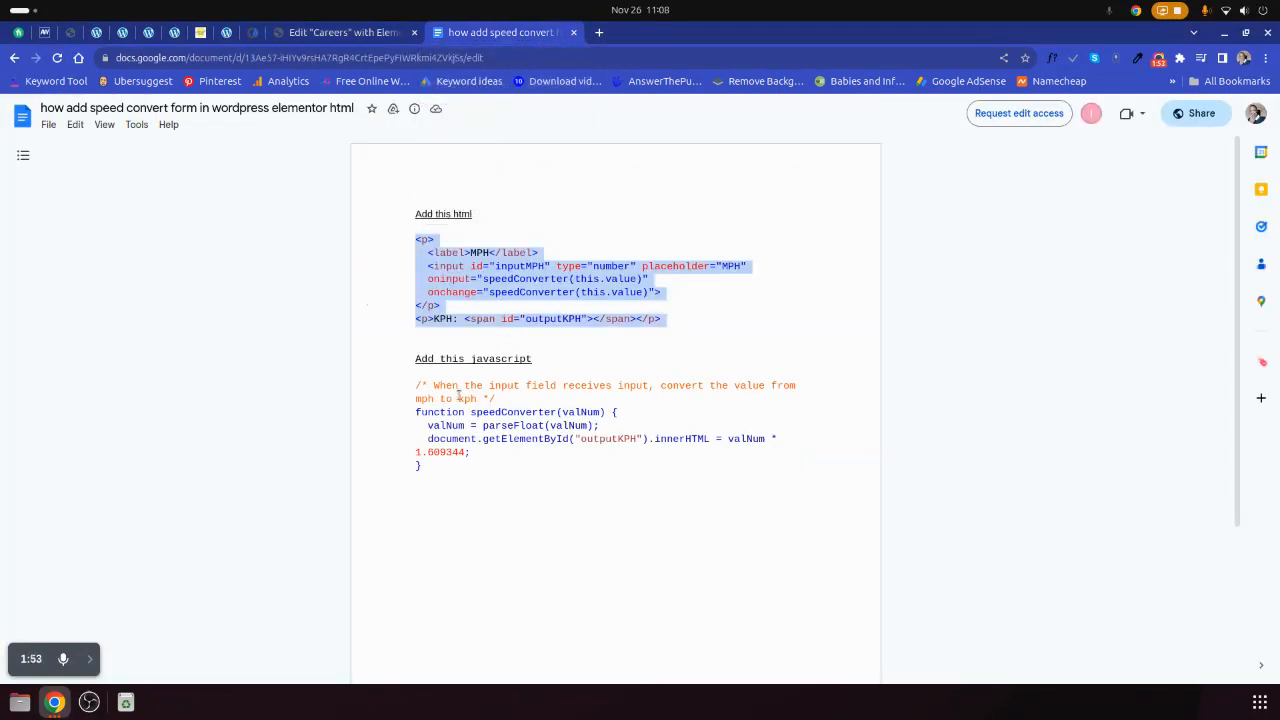
{"action": "left_click_drag", "start_coordinate": [416, 360], "coordinate": [545, 358]}
{"action": "left_click", "coordinate": [416, 388]}
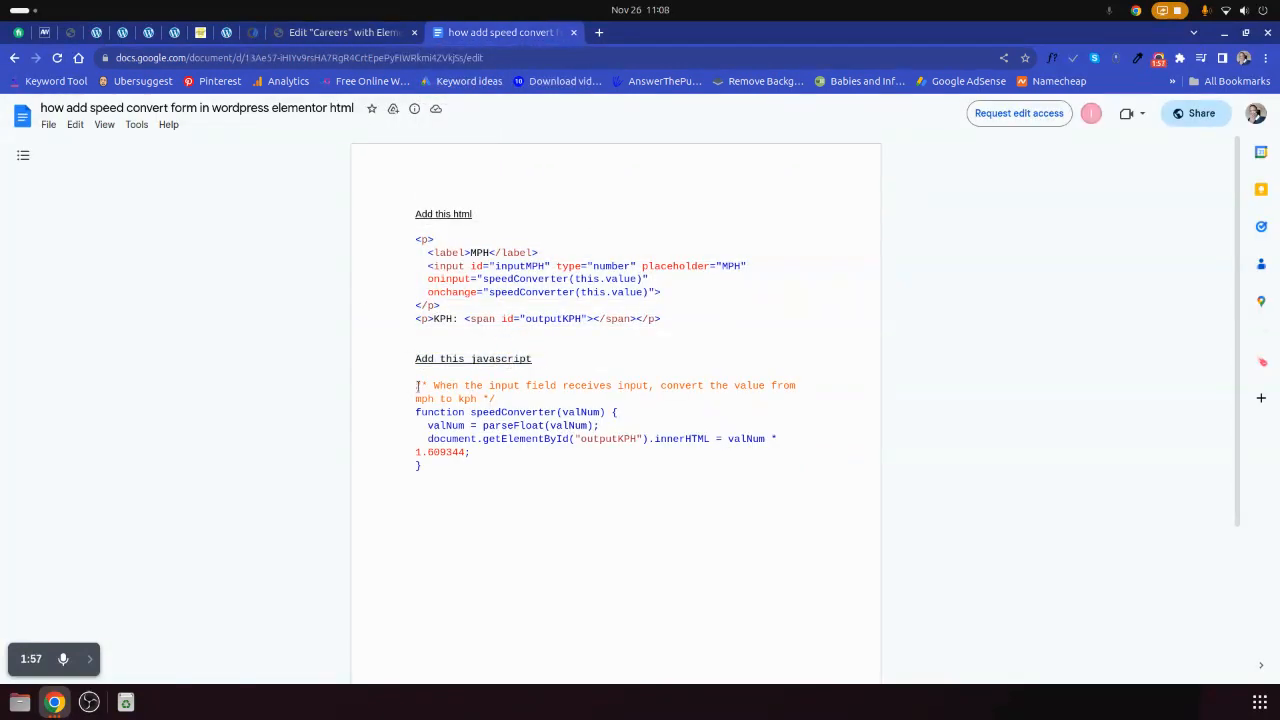
{"action": "left_click_drag", "start_coordinate": [417, 388], "coordinate": [434, 469]}
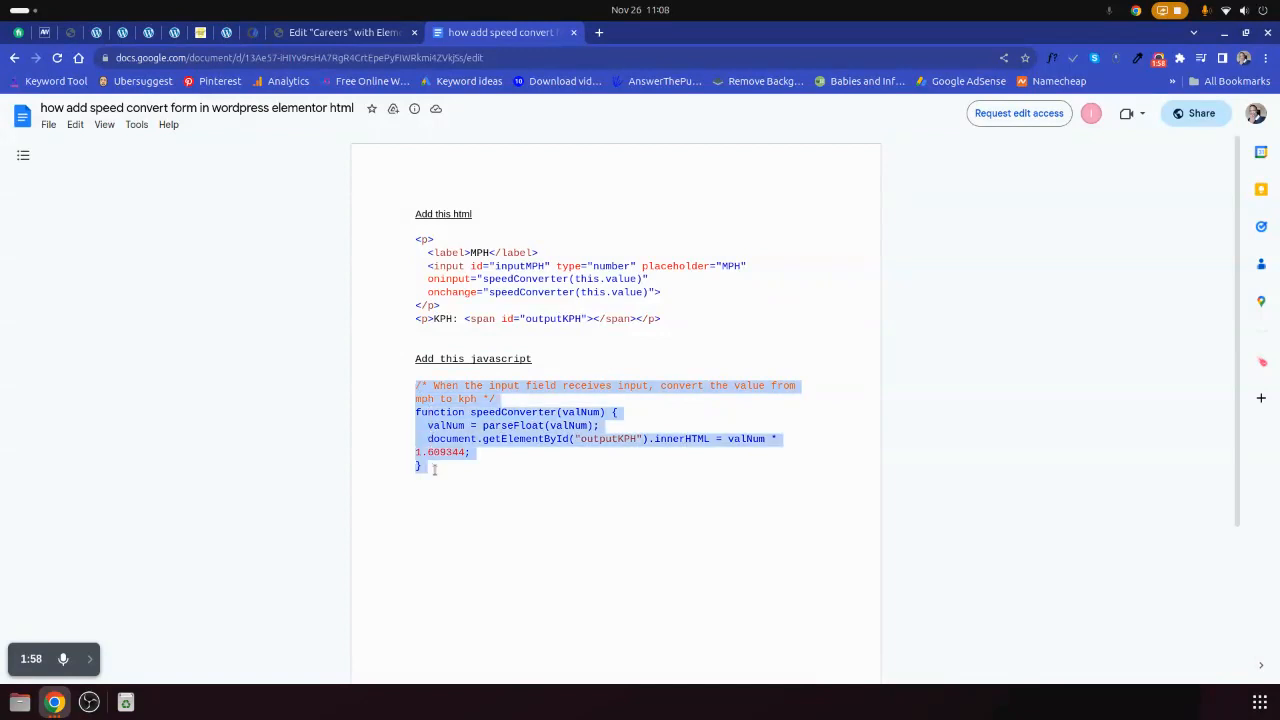
{"action": "right_click", "coordinate": [448, 398]}
{"action": "left_click", "coordinate": [466, 403]}
- In Elementor's lower HTML widget, enter an opening <script> and closing </script> tag with empty lines between them
{"action": "left_click", "coordinate": [358, 38]}
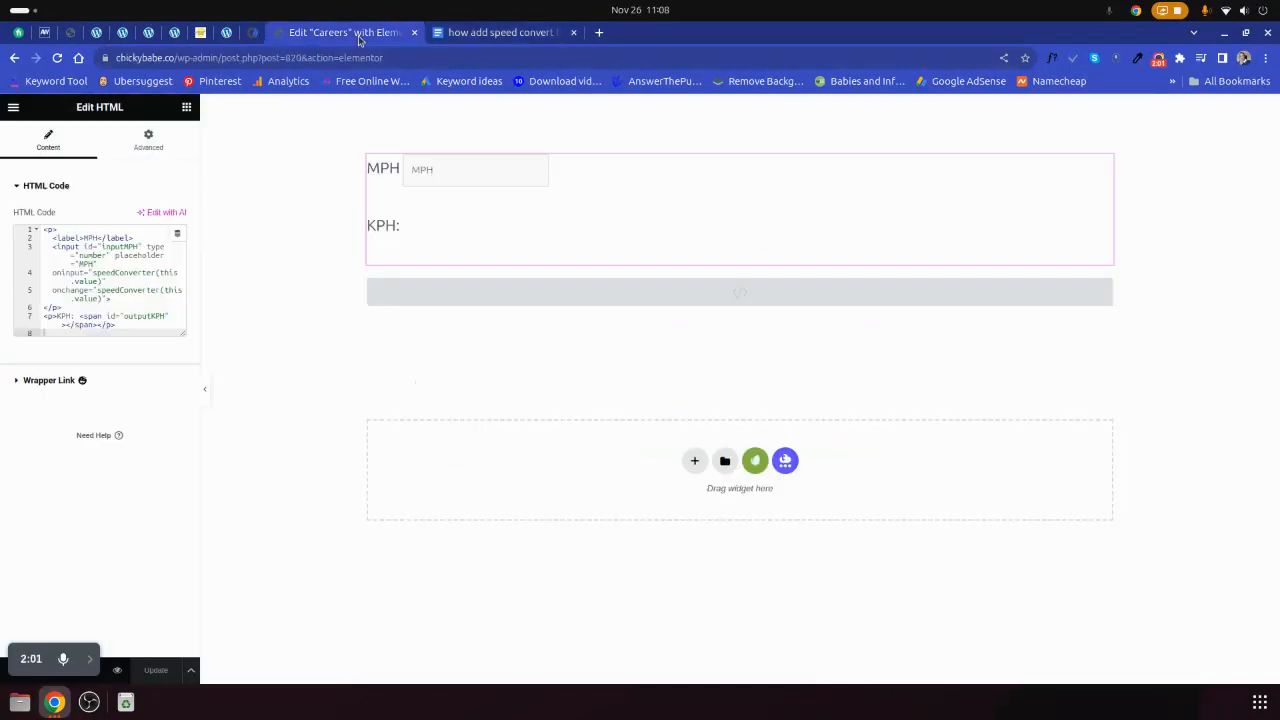
{"action": "left_click", "coordinate": [400, 291]}
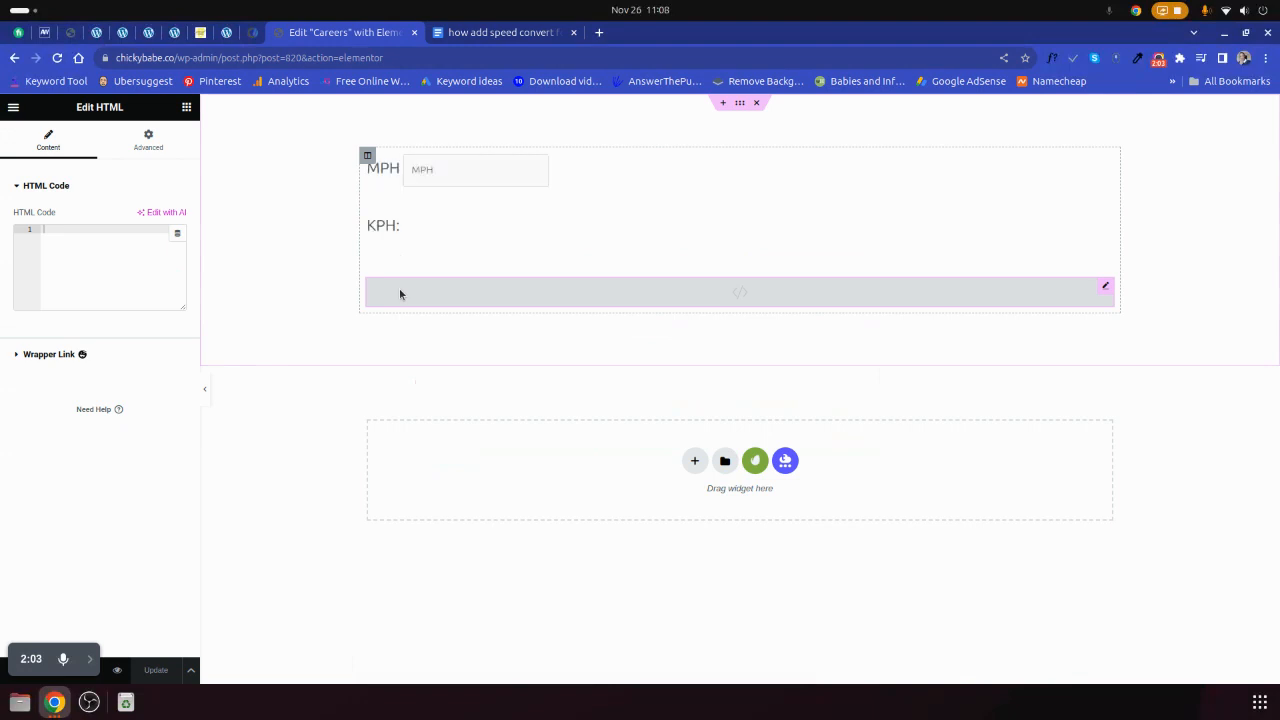
{"action": "right_click", "coordinate": [55, 229]}
{"action": "left_click", "coordinate": [52, 226]}
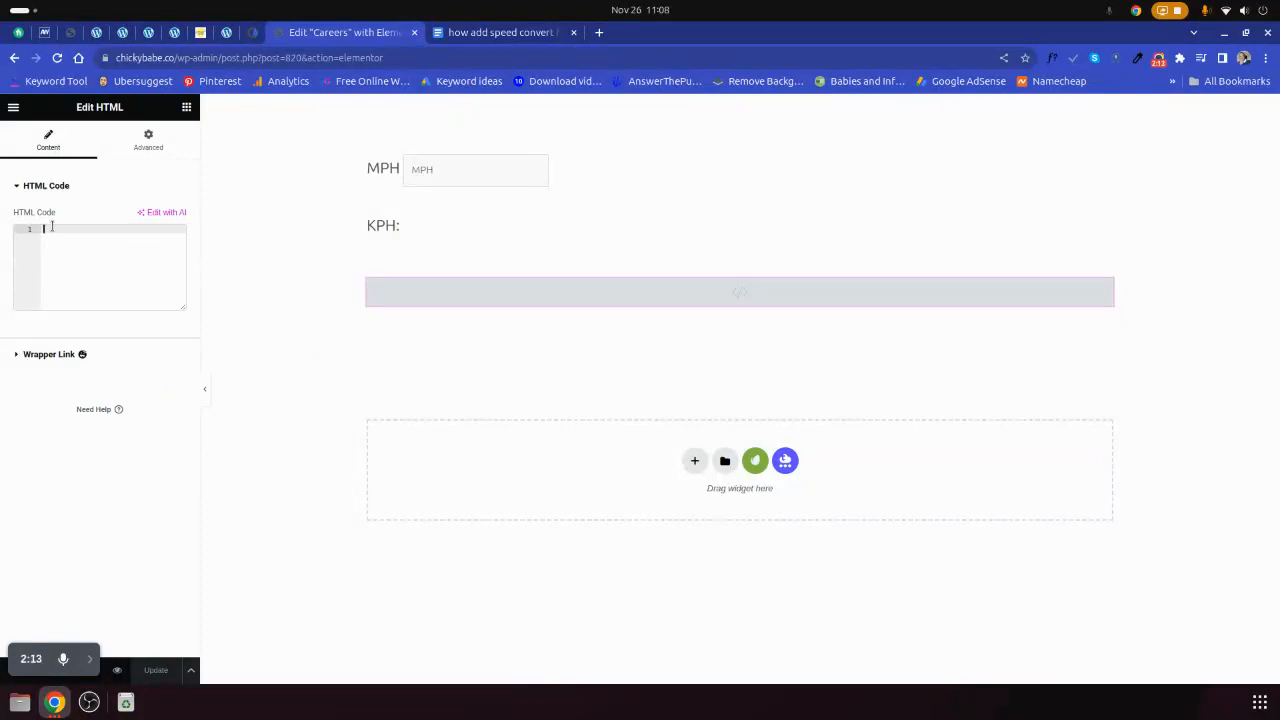
{"action": "type", "text": "<script"}
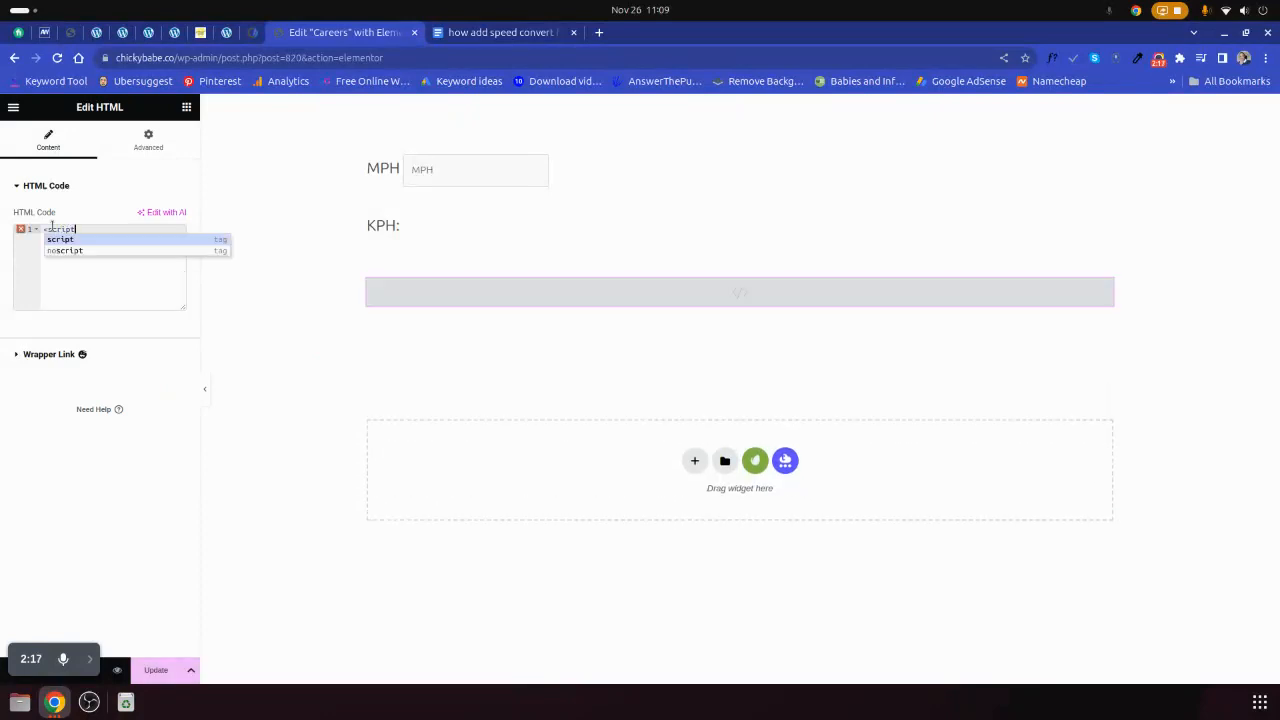
{"action": "type", "text": ">\\>"}
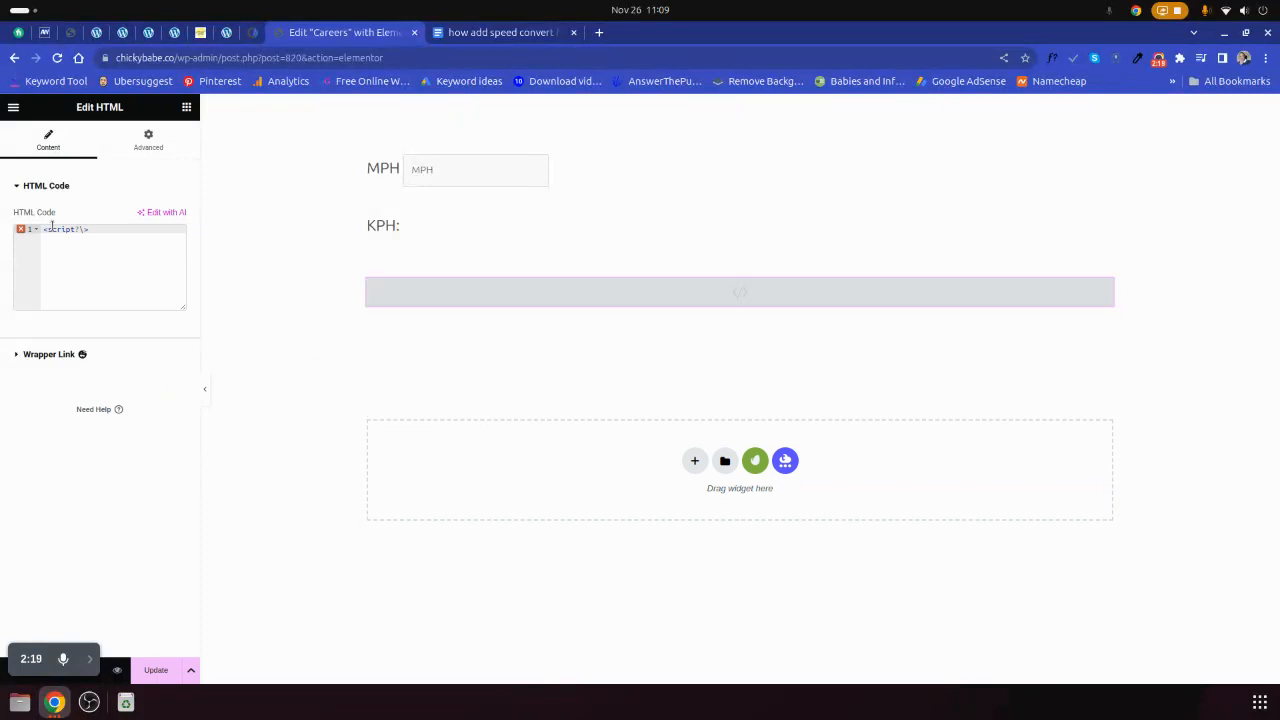
{"action": "key", "text": "BackSpace"}
{"action": "key", "text": "BackSpace"}
{"action": "type", "text": "></script>"}
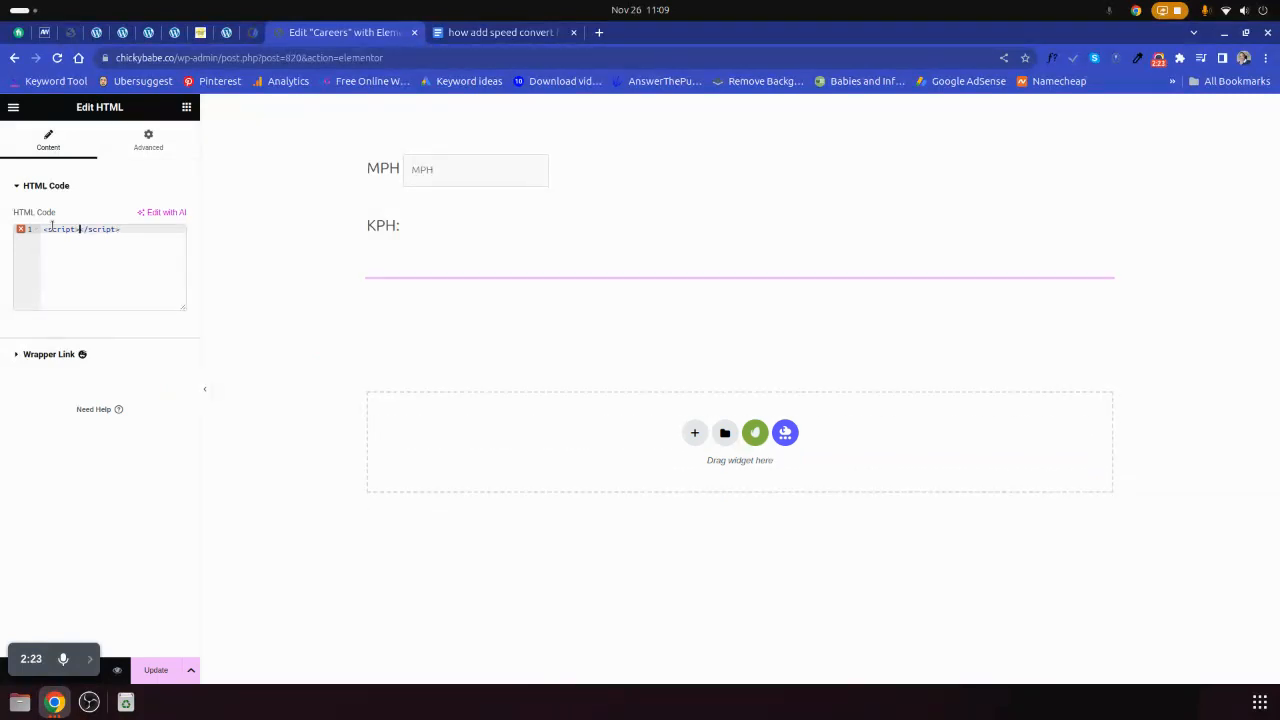
{"action": "key", "text": "Return"}
{"action": "key", "text": "Return"}
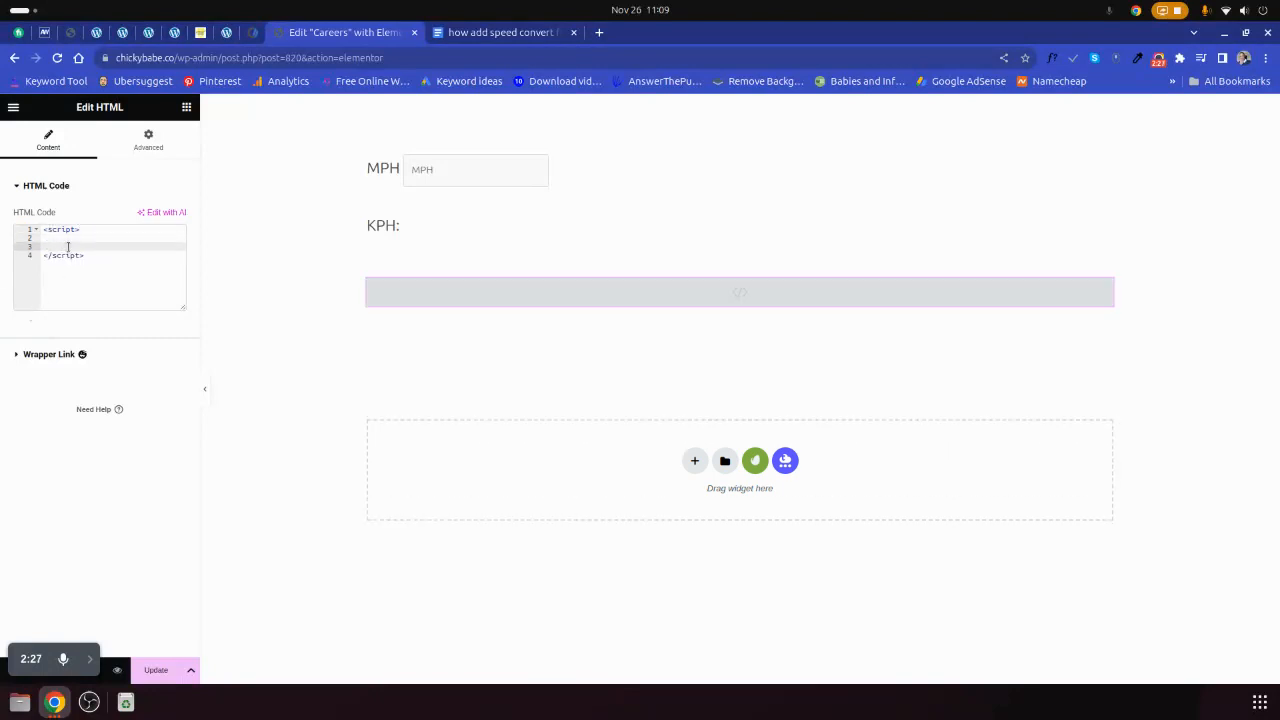
- Paste the copied speedConverter JavaScript between the script tags and update the page
{"action": "right_click", "coordinate": [66, 246]}
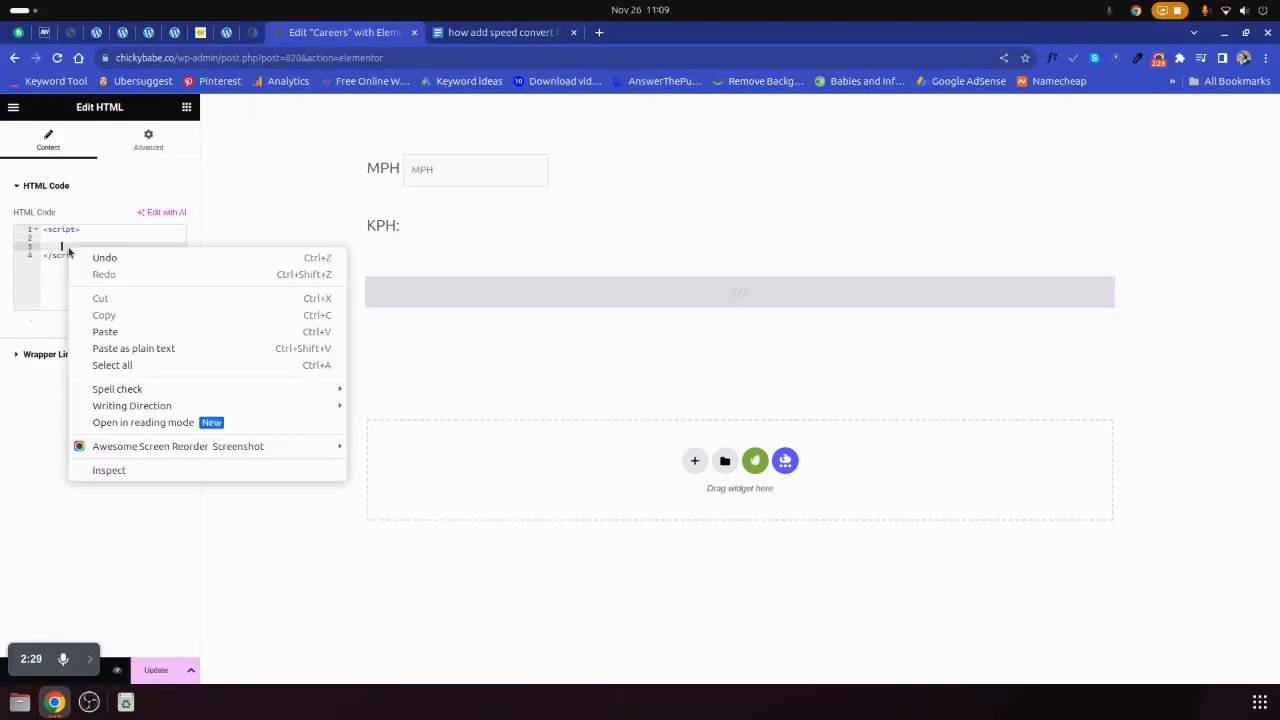
{"action": "left_click", "coordinate": [96, 329]}
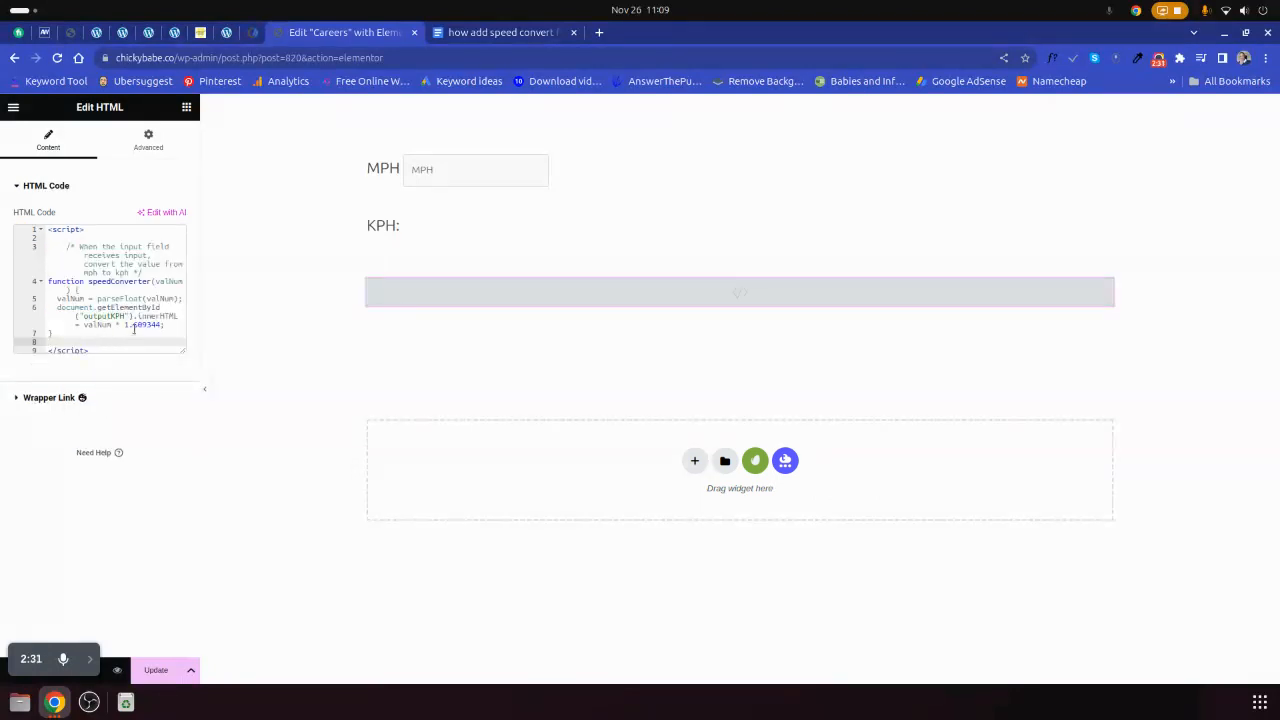
{"action": "left_click", "coordinate": [156, 670]}
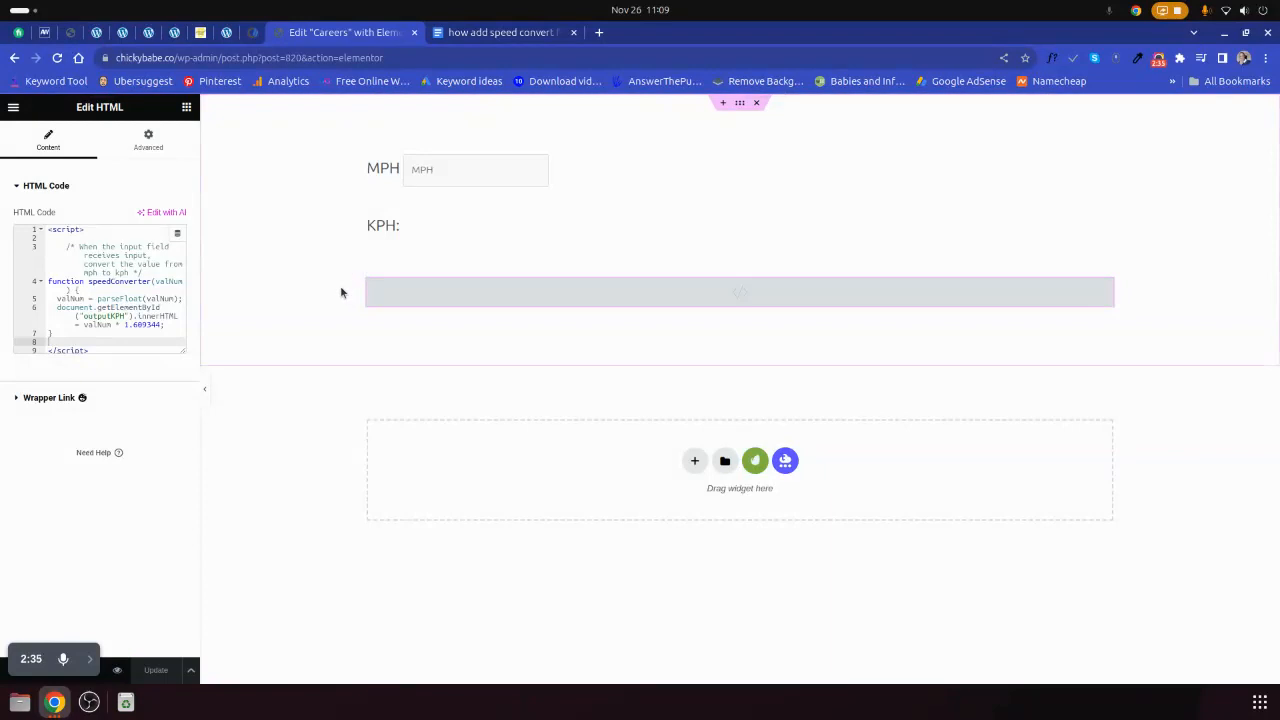
- Preview the Careers page and examine the MPH input field and its label
{"action": "left_click", "coordinate": [117, 670]}
{"action": "left_click", "coordinate": [300, 212]}
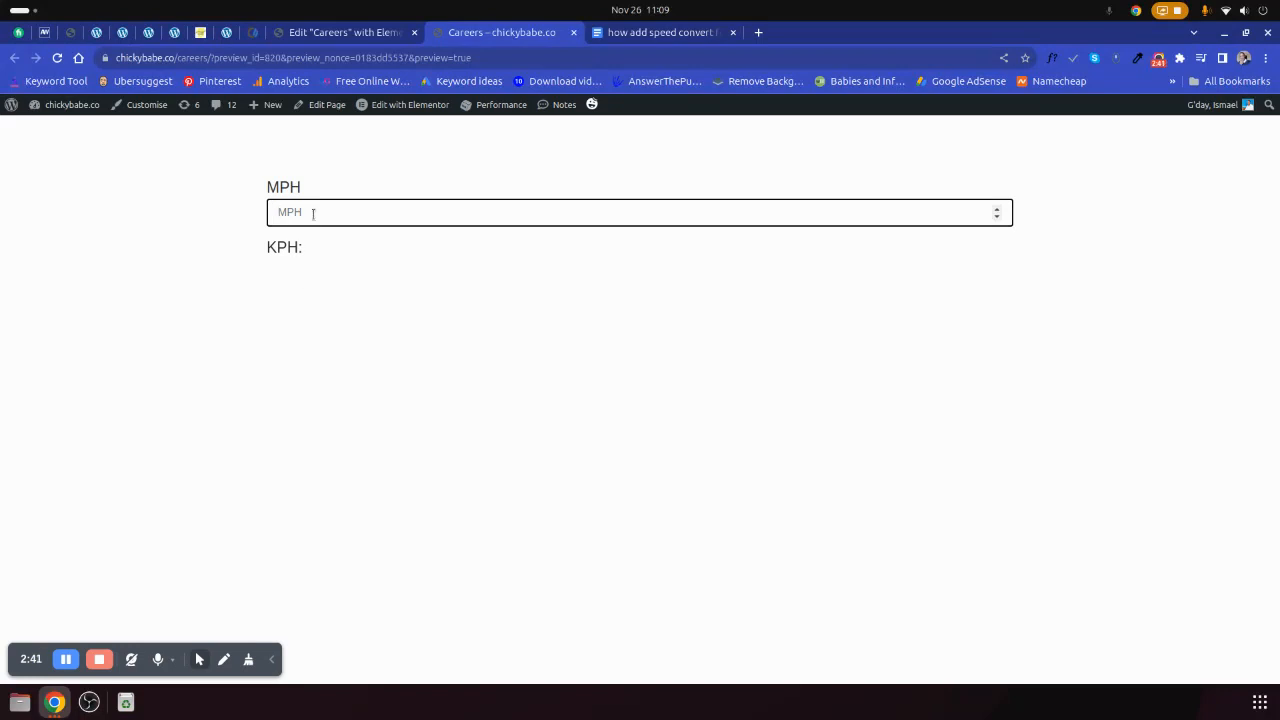
{"action": "left_click", "coordinate": [337, 323]}
{"action": "left_click_drag", "start_coordinate": [265, 190], "coordinate": [299, 190]}
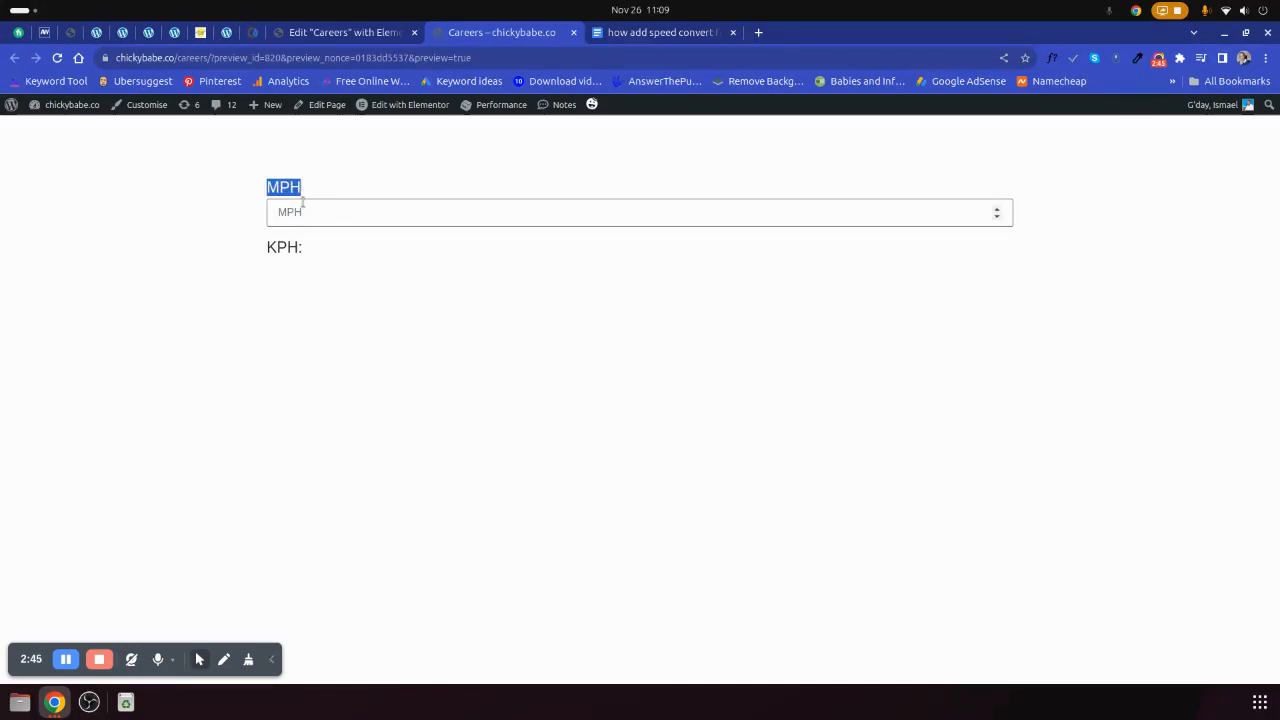
{"action": "left_click", "coordinate": [305, 236]}
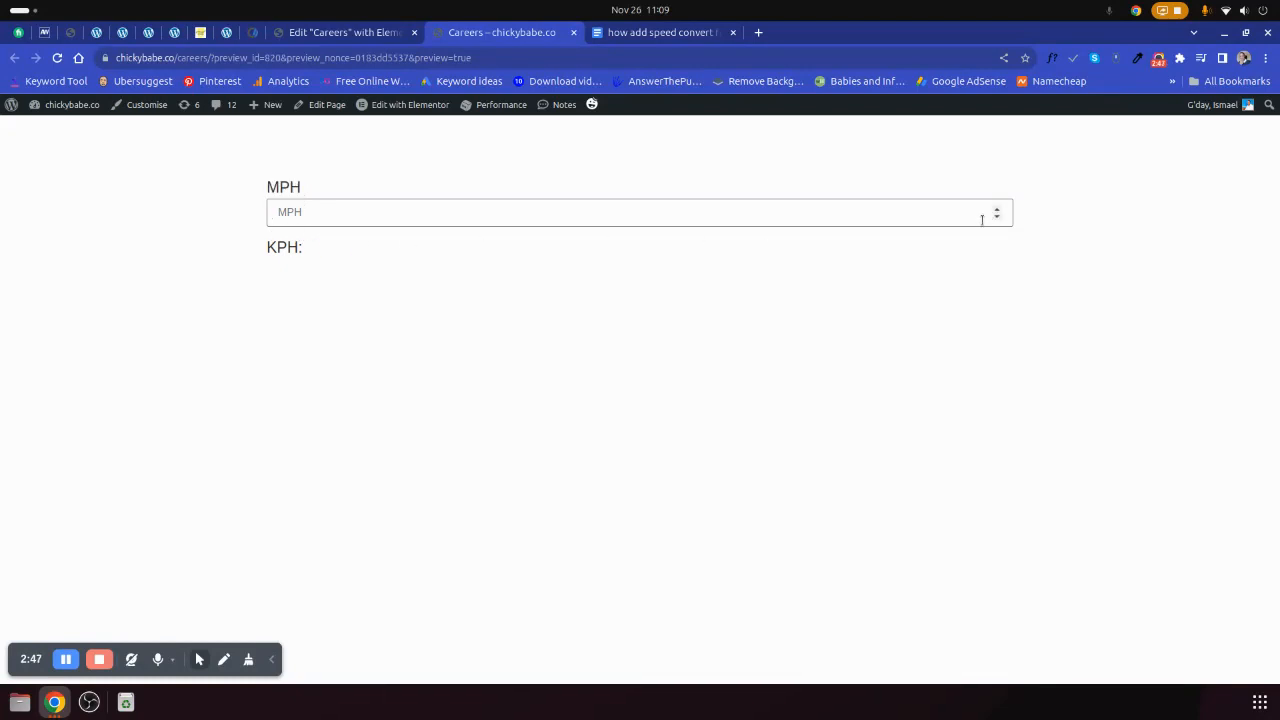
{"action": "left_click_drag", "start_coordinate": [277, 247], "coordinate": [313, 250]}
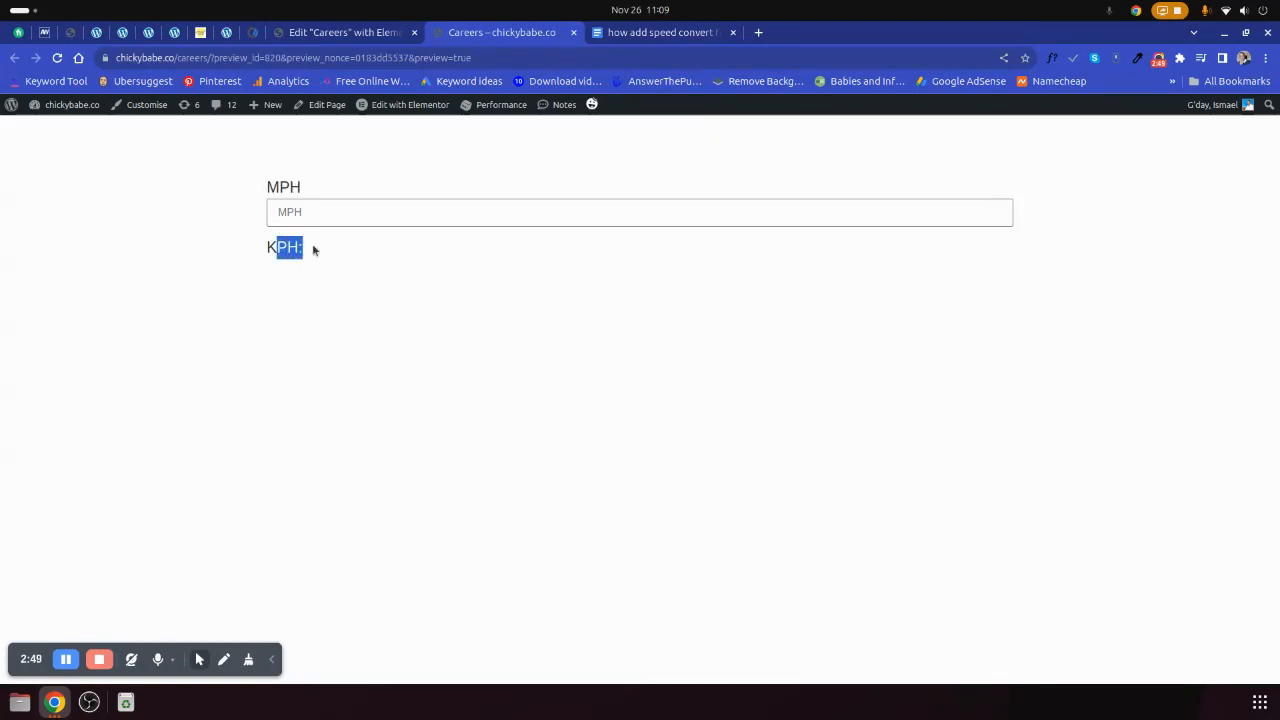
{"action": "double_click", "coordinate": [287, 248]}
{"action": "double_click", "coordinate": [289, 190]}
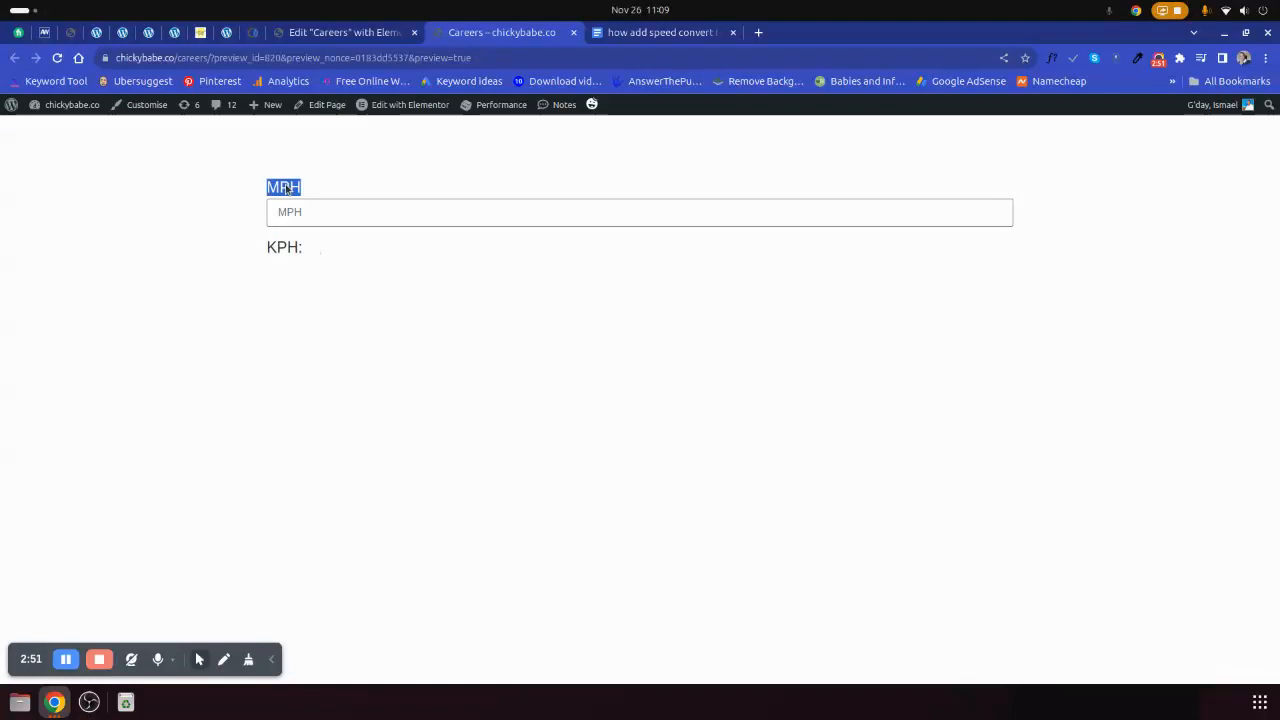
{"action": "left_click", "coordinate": [277, 247]}
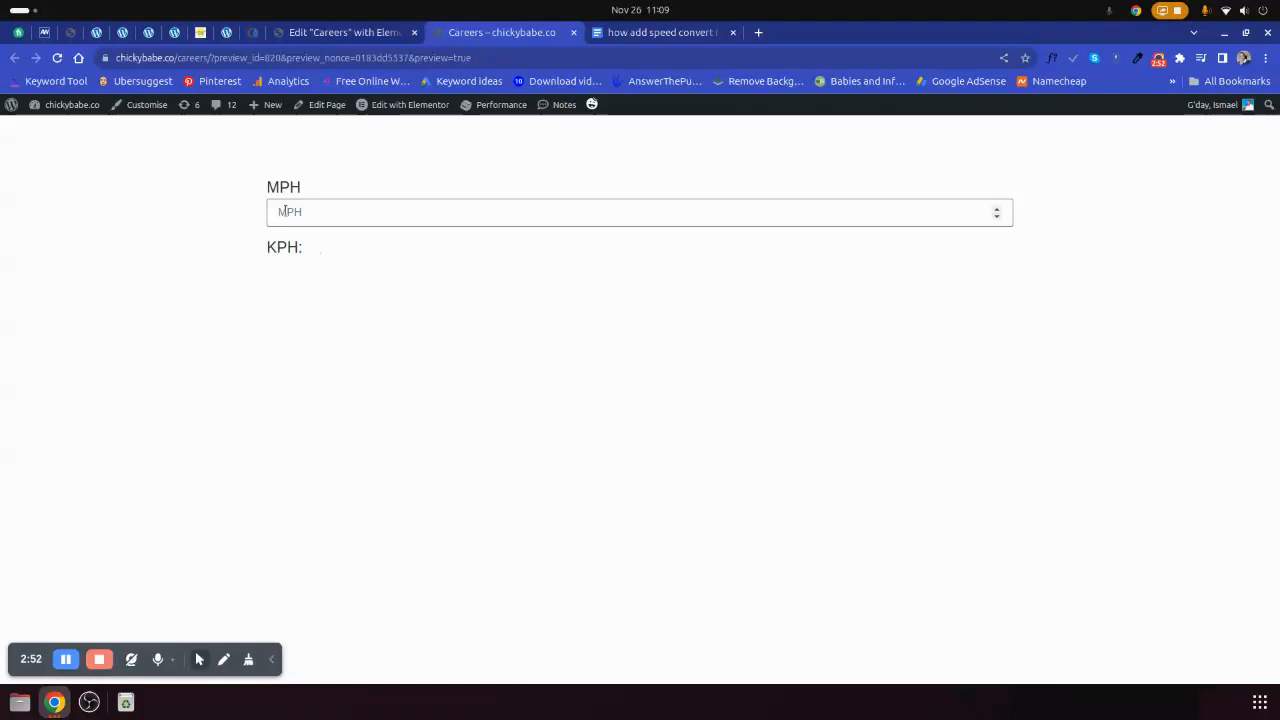
- Inspect the MPH input field in the developer tools and add a new style rule for input#inputMPH
{"action": "right_click", "coordinate": [337, 200]}
{"action": "left_click", "coordinate": [372, 425]}
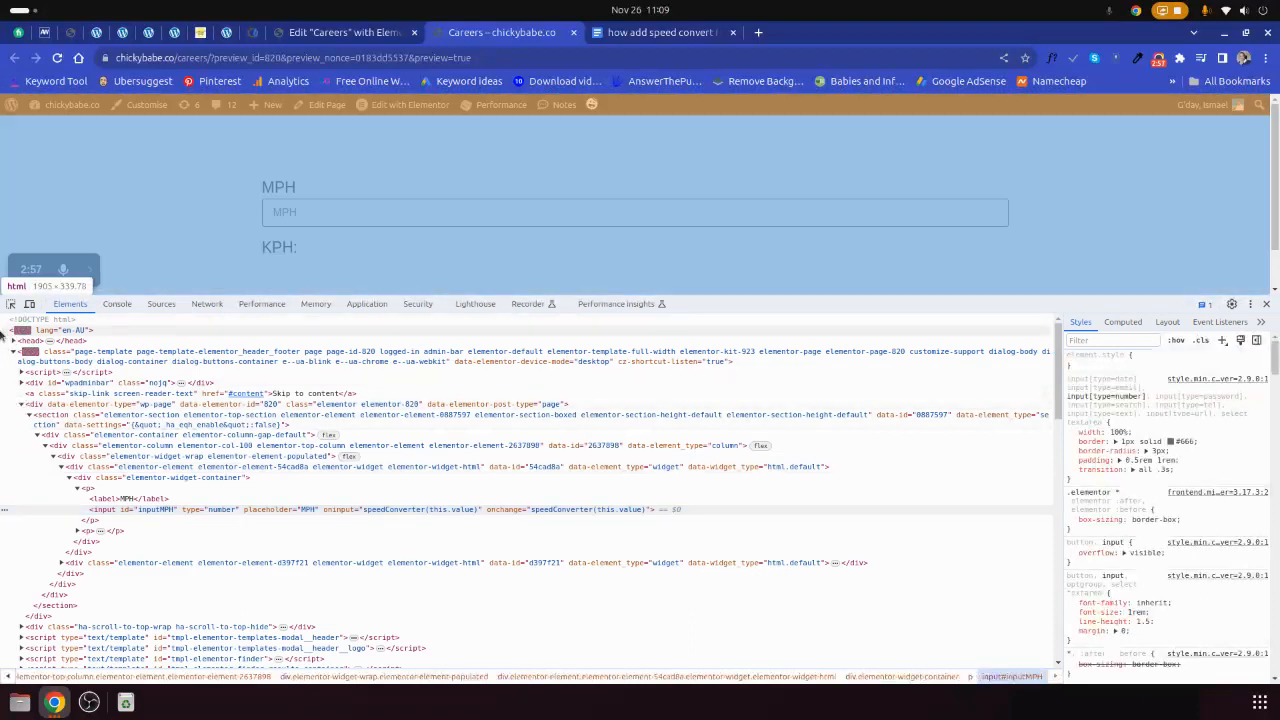
{"action": "left_click", "coordinate": [11, 305]}
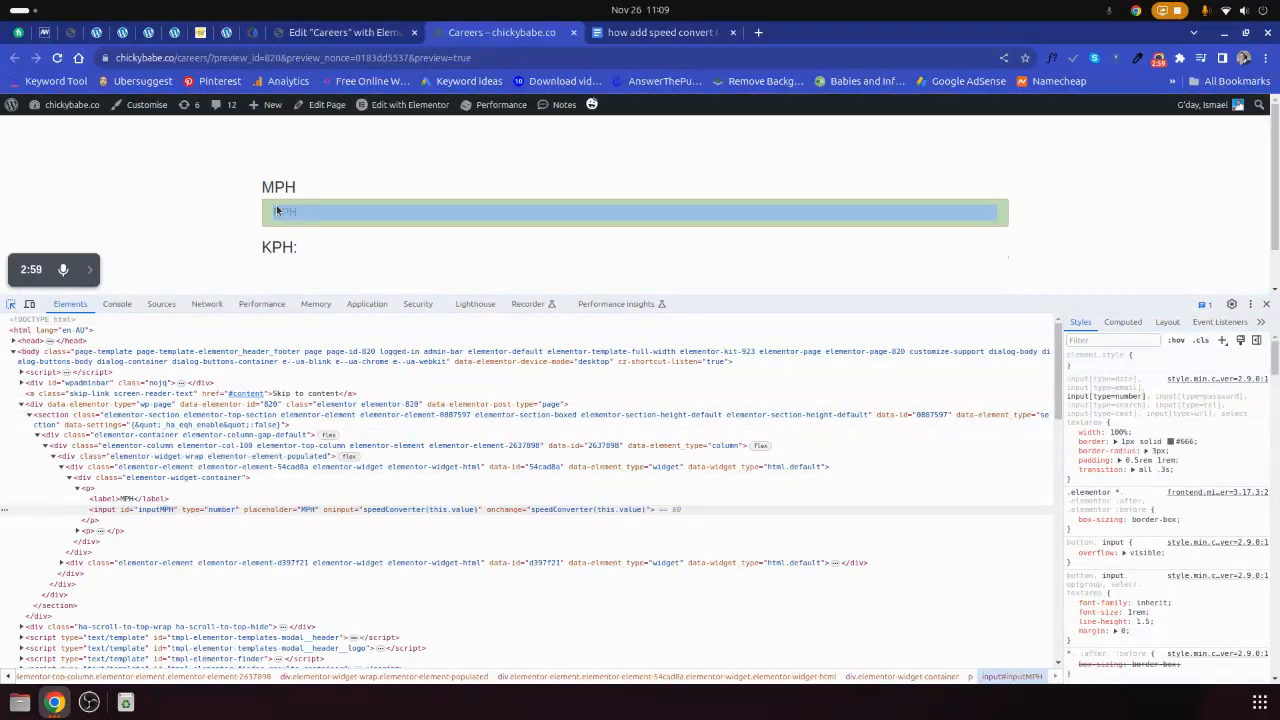
{"action": "left_click", "coordinate": [277, 209]}
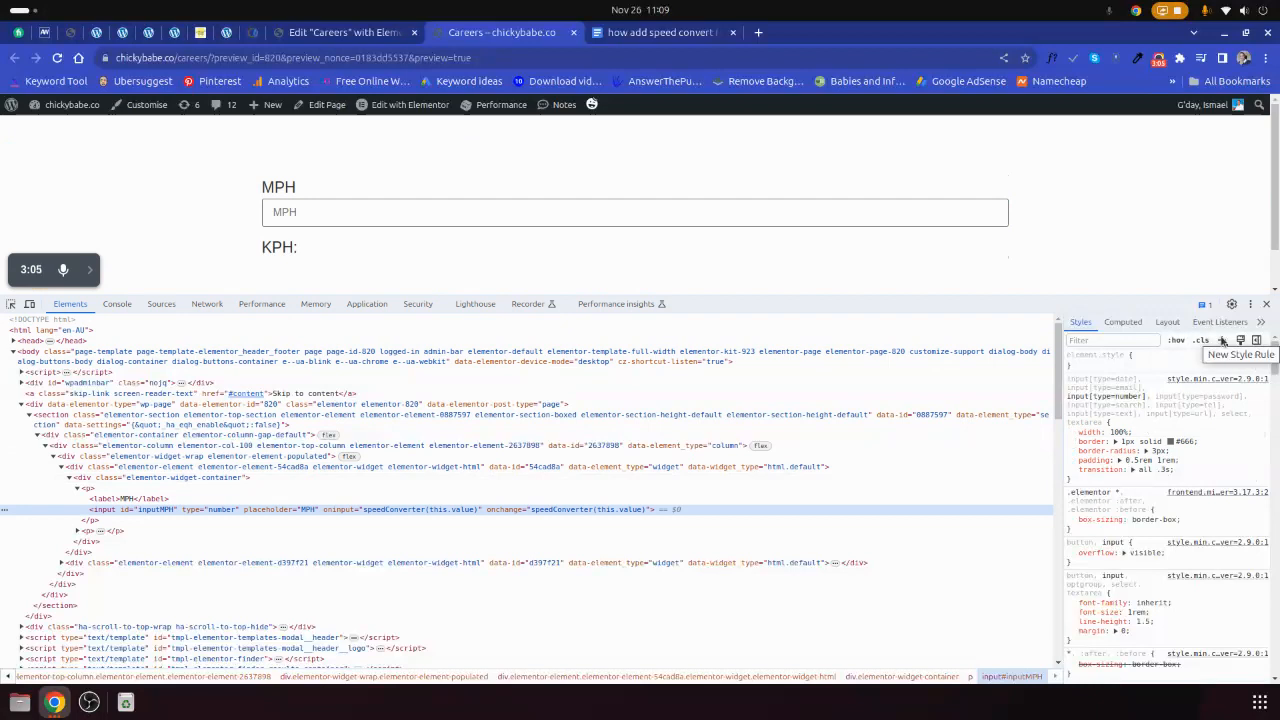
{"action": "left_click", "coordinate": [1222, 341]}
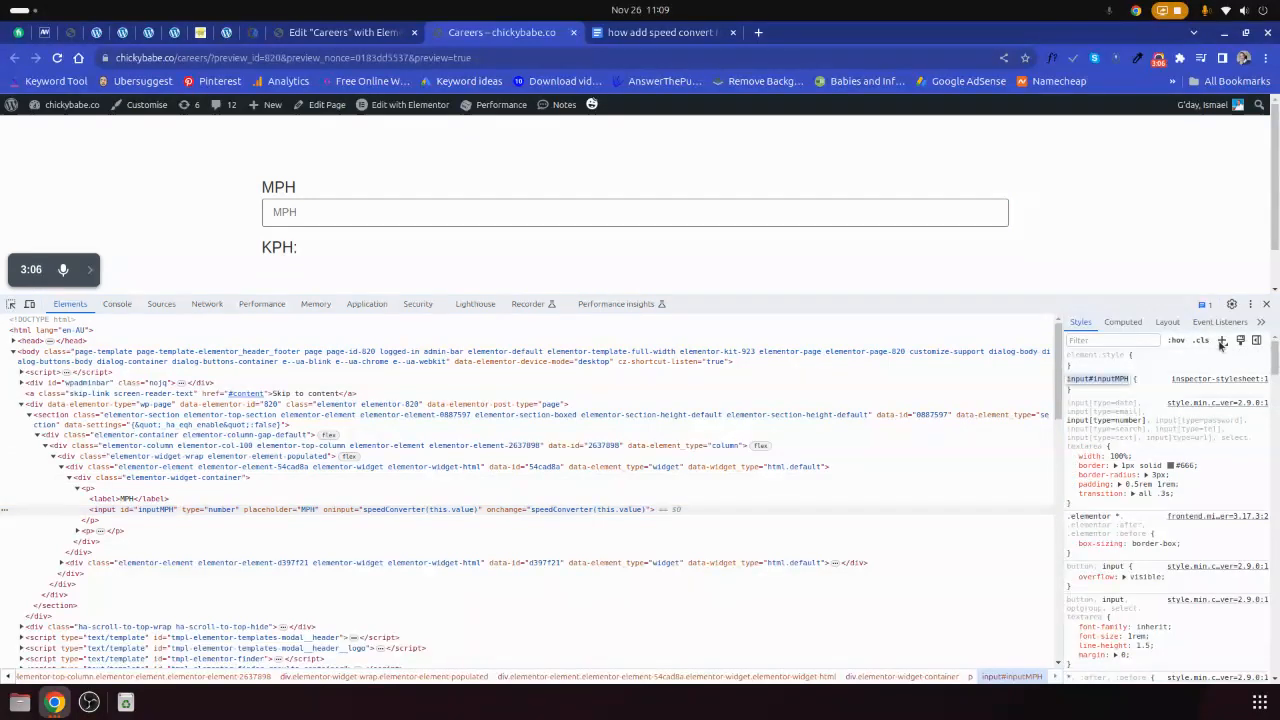
- Add a border-color of #ddd to the new input#inputMPH rule
{"action": "left_click", "coordinate": [1086, 390]}
{"action": "left_click", "coordinate": [1086, 390]}
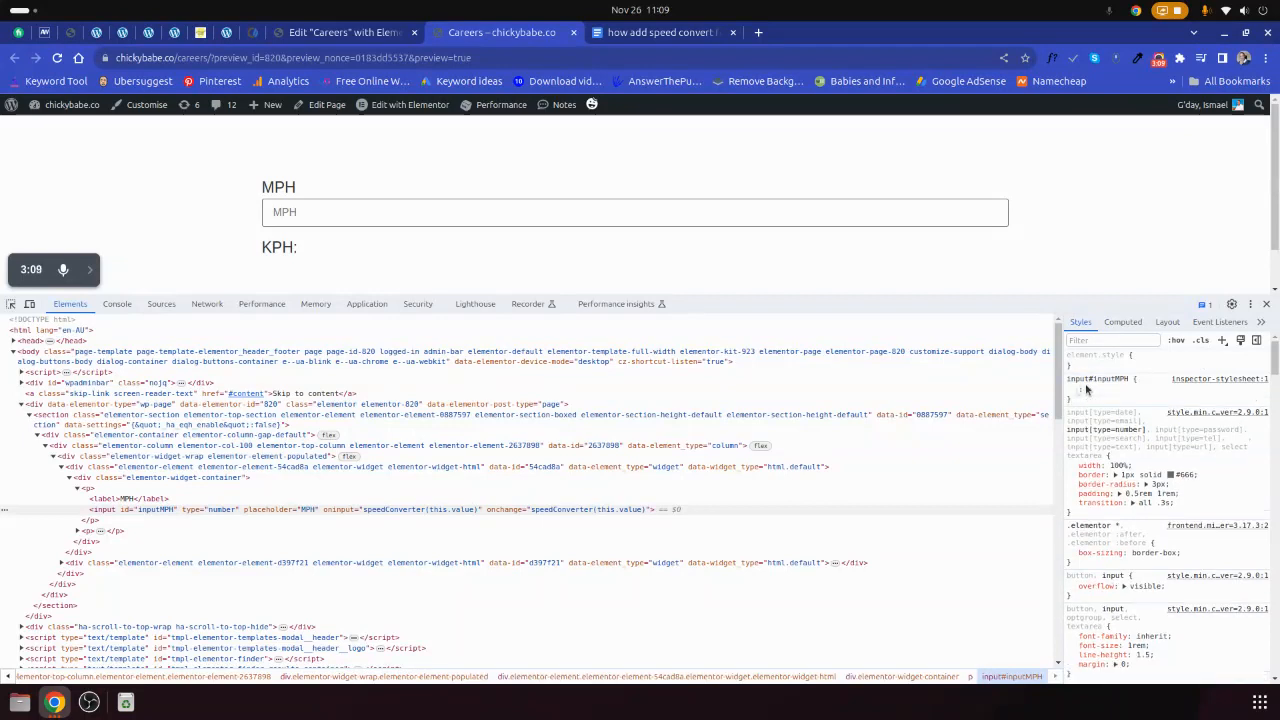
{"action": "type", "text": "bo"}
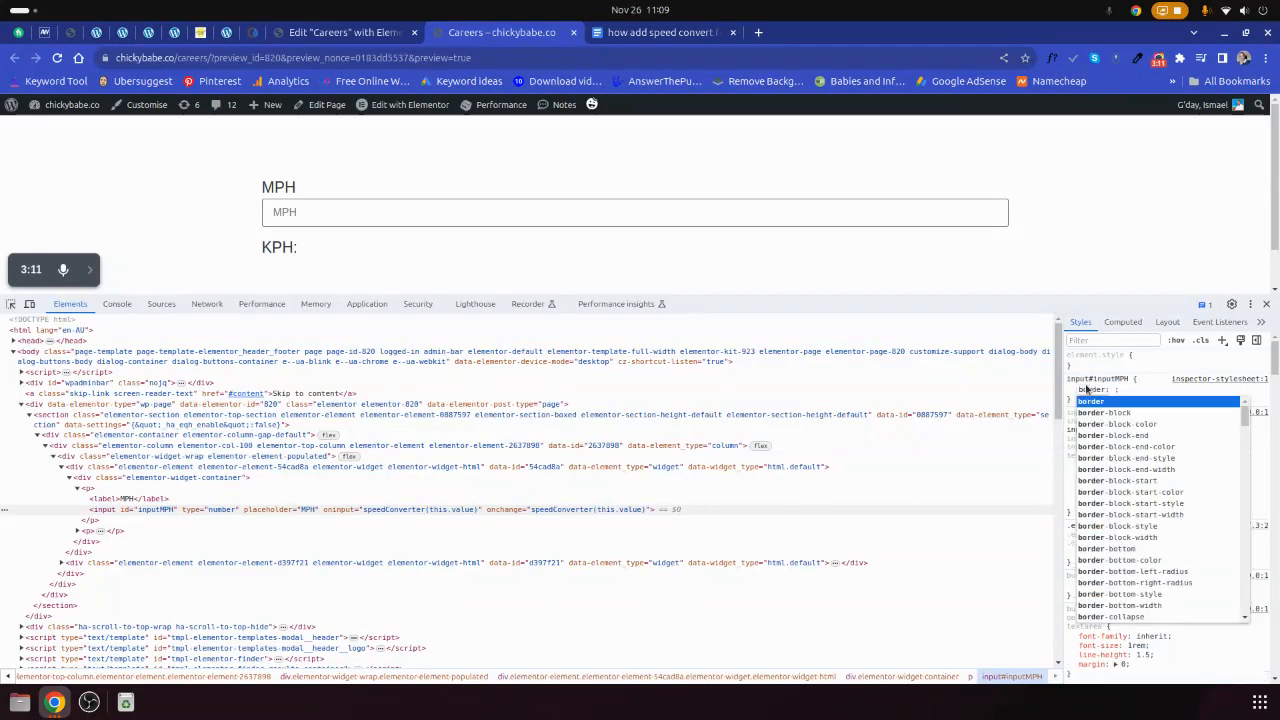
{"action": "type", "text": "rder-co"}
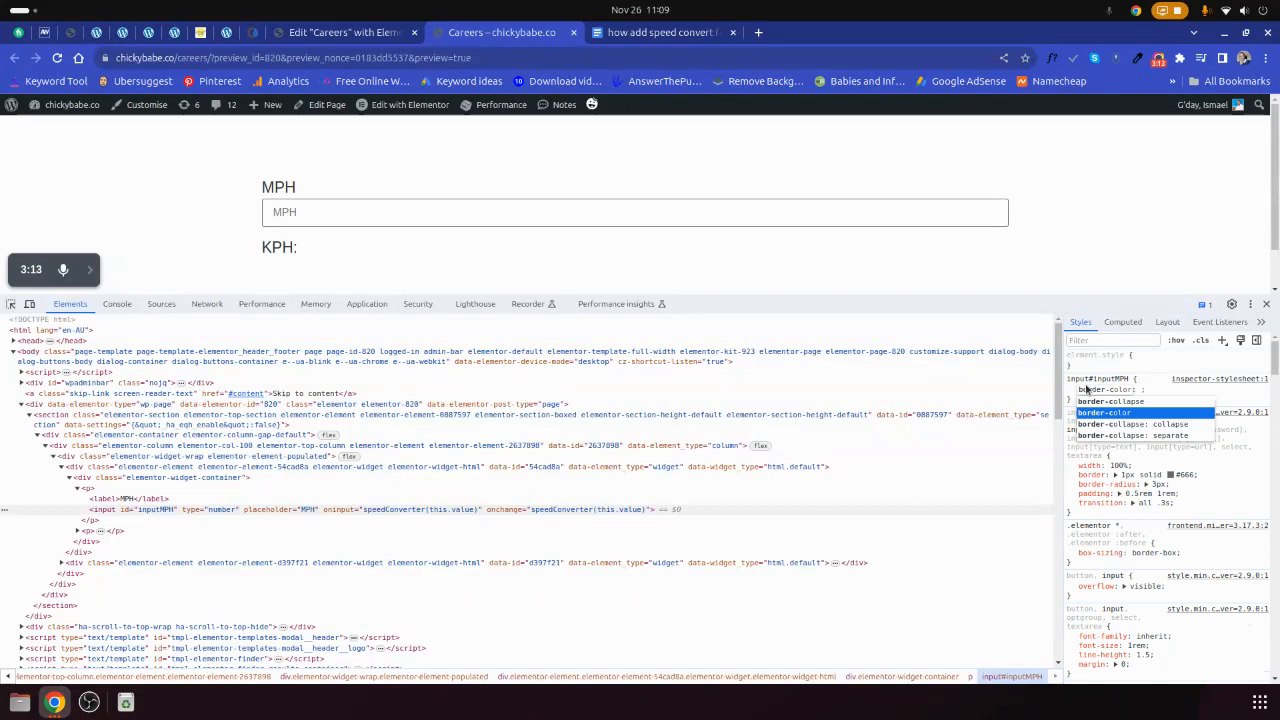
{"action": "key", "text": "Tab"}
{"action": "type", "text": "#ddd"}
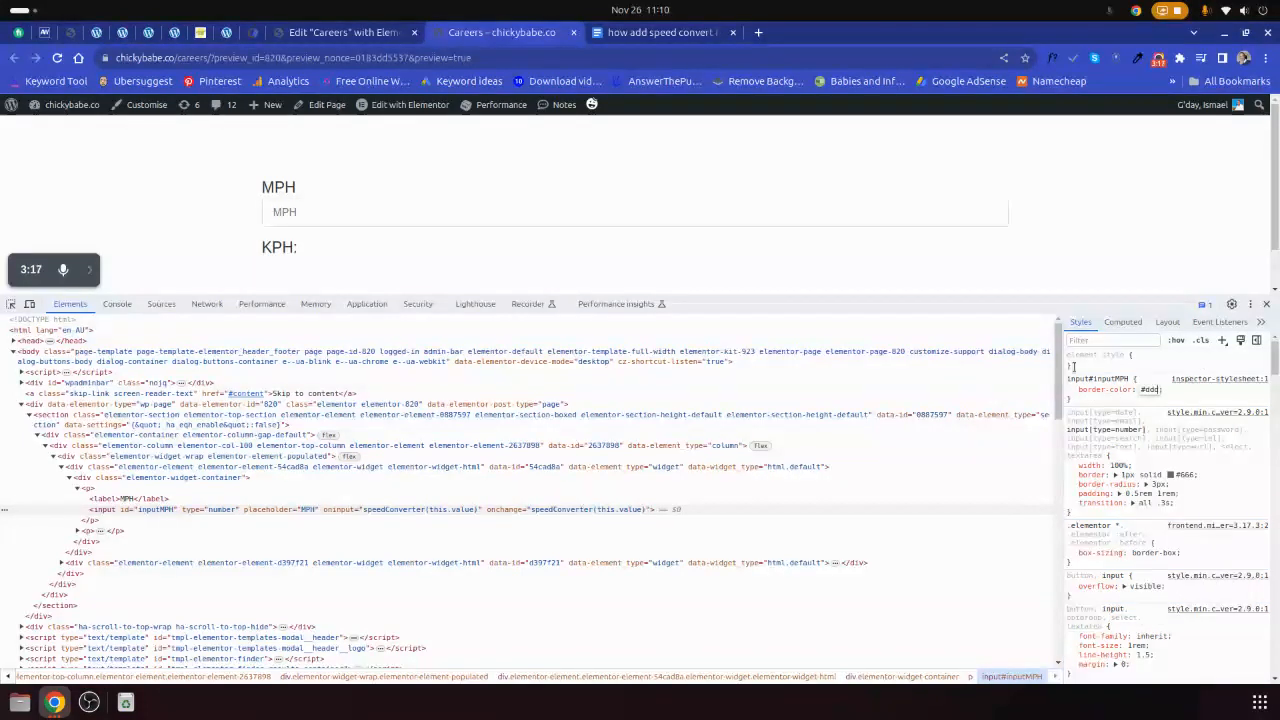
- Add a border-radius of 5px to the input#inputMPH rule
{"action": "left_click", "coordinate": [1086, 400]}
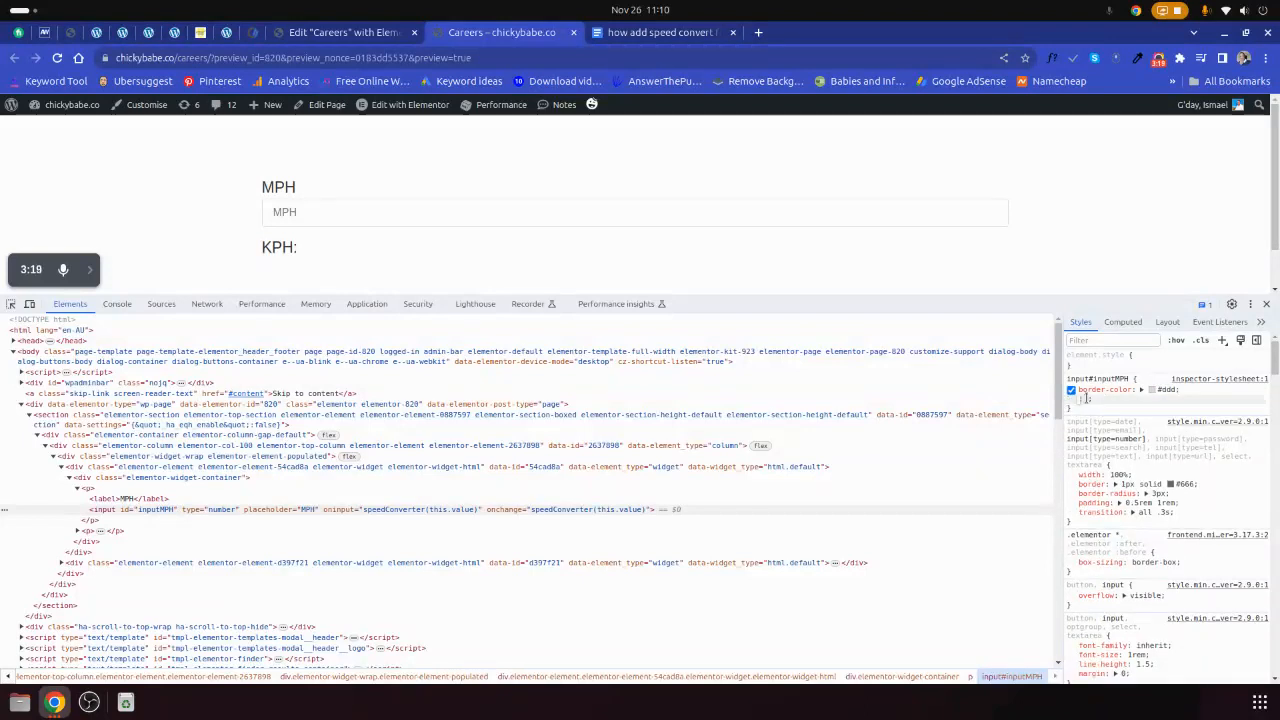
{"action": "type", "text": "bor"}
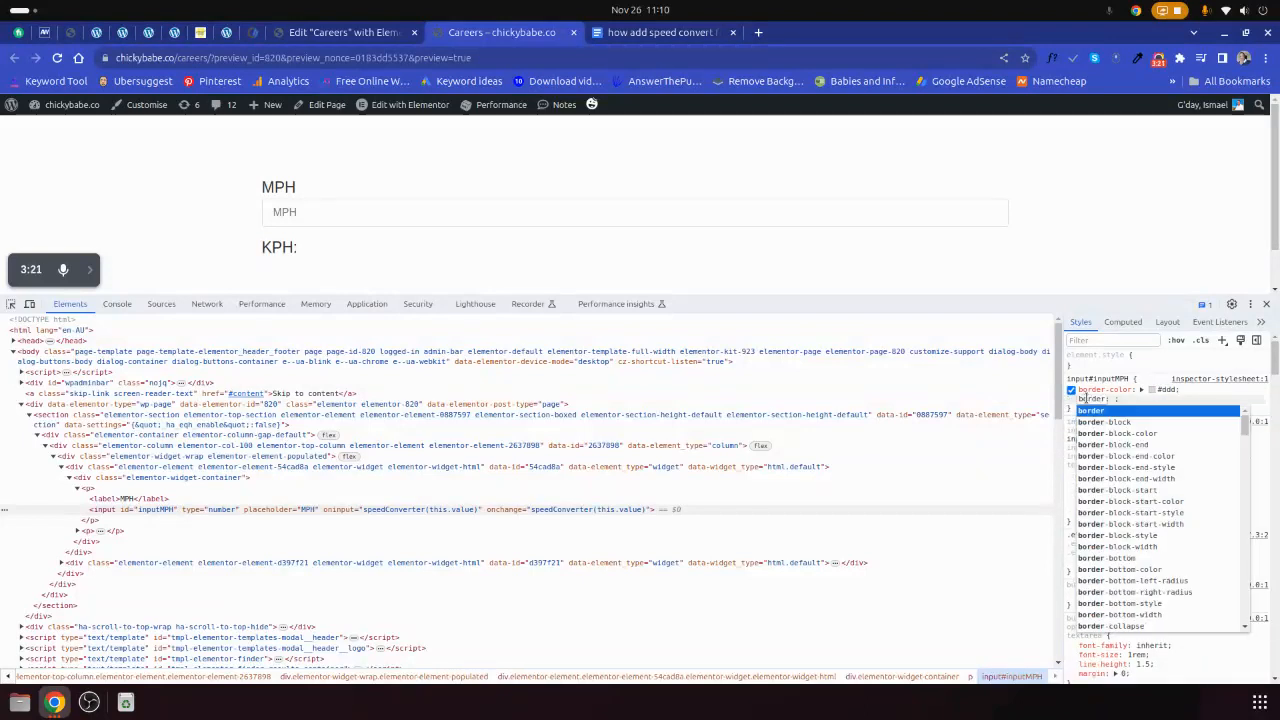
{"action": "type", "text": "der-r"}
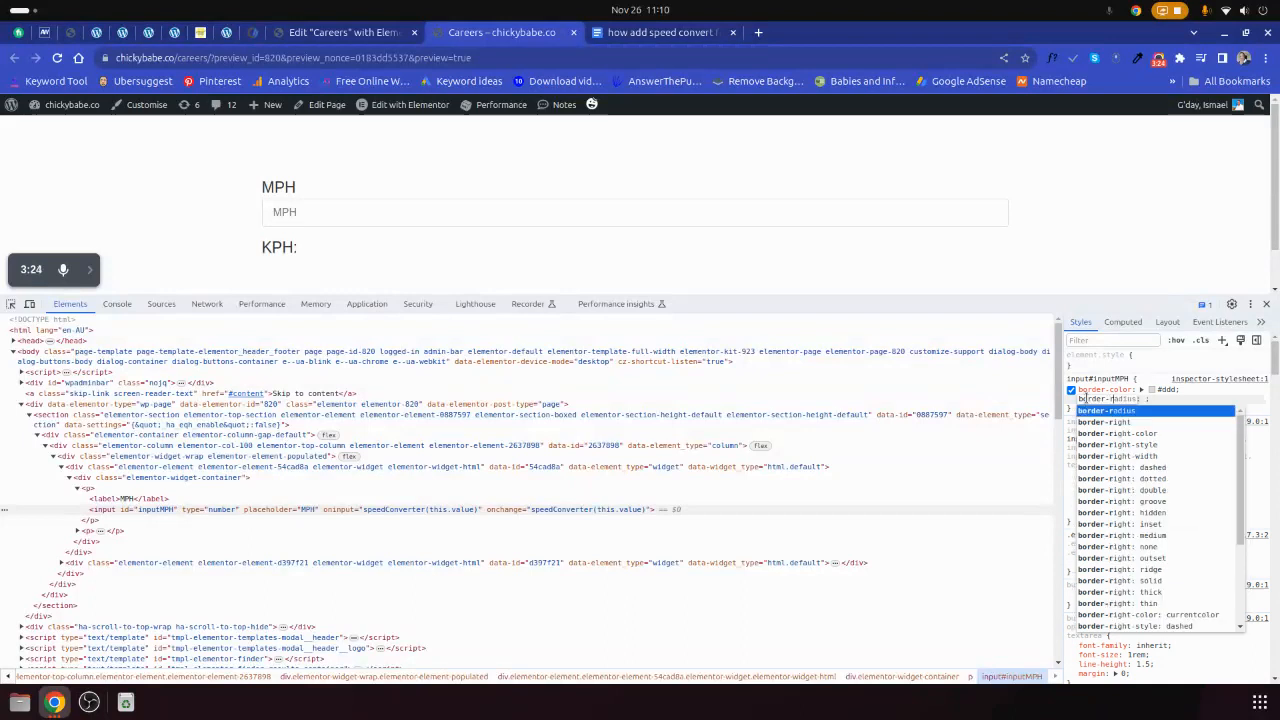
{"action": "key", "text": "Tab"}
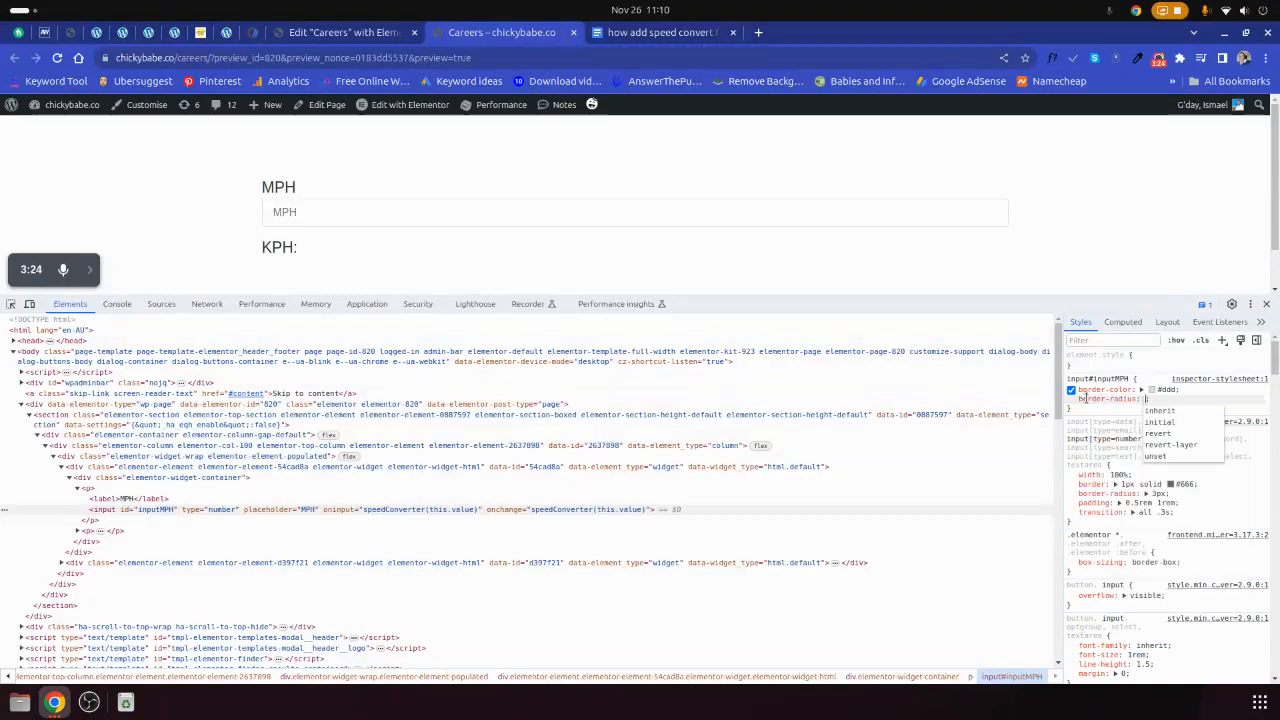
{"action": "type", "text": "7"}
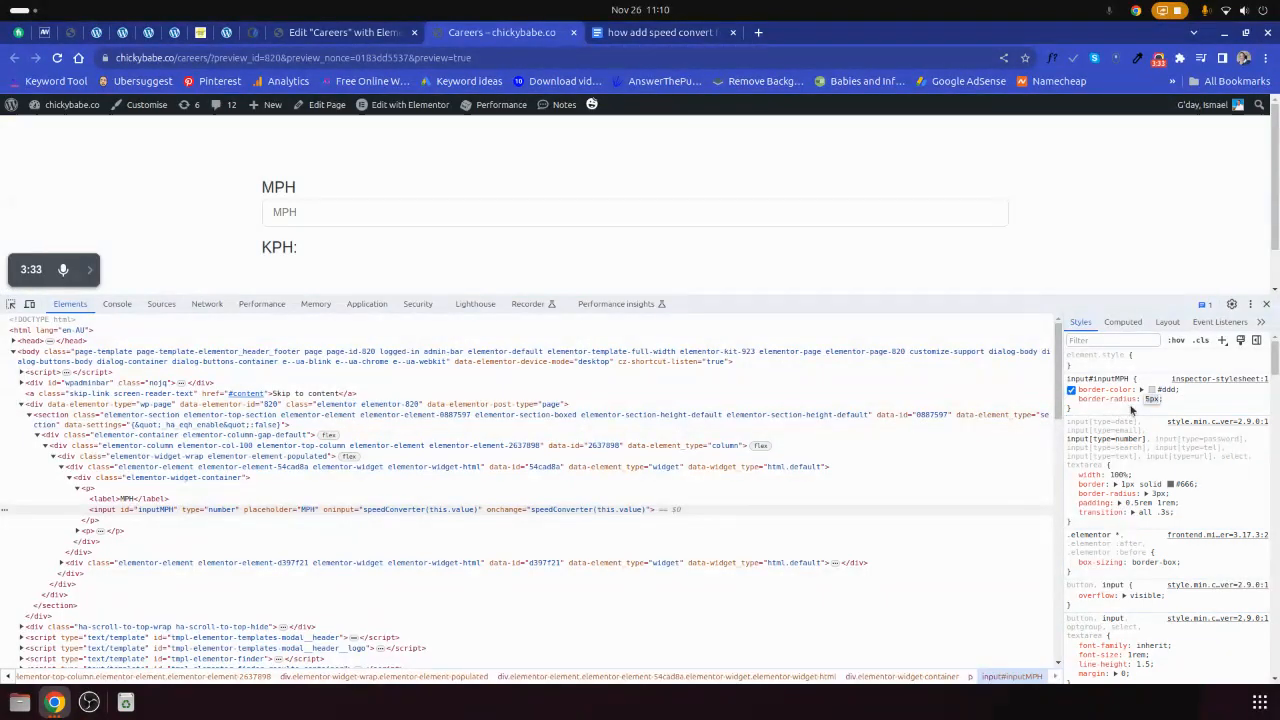
{"action": "left_click", "coordinate": [1126, 413]}
- Copy the complete input#inputMPH rule, including its selector and both border declarations
{"action": "left_click_drag", "start_coordinate": [1079, 413], "coordinate": [1068, 370]}
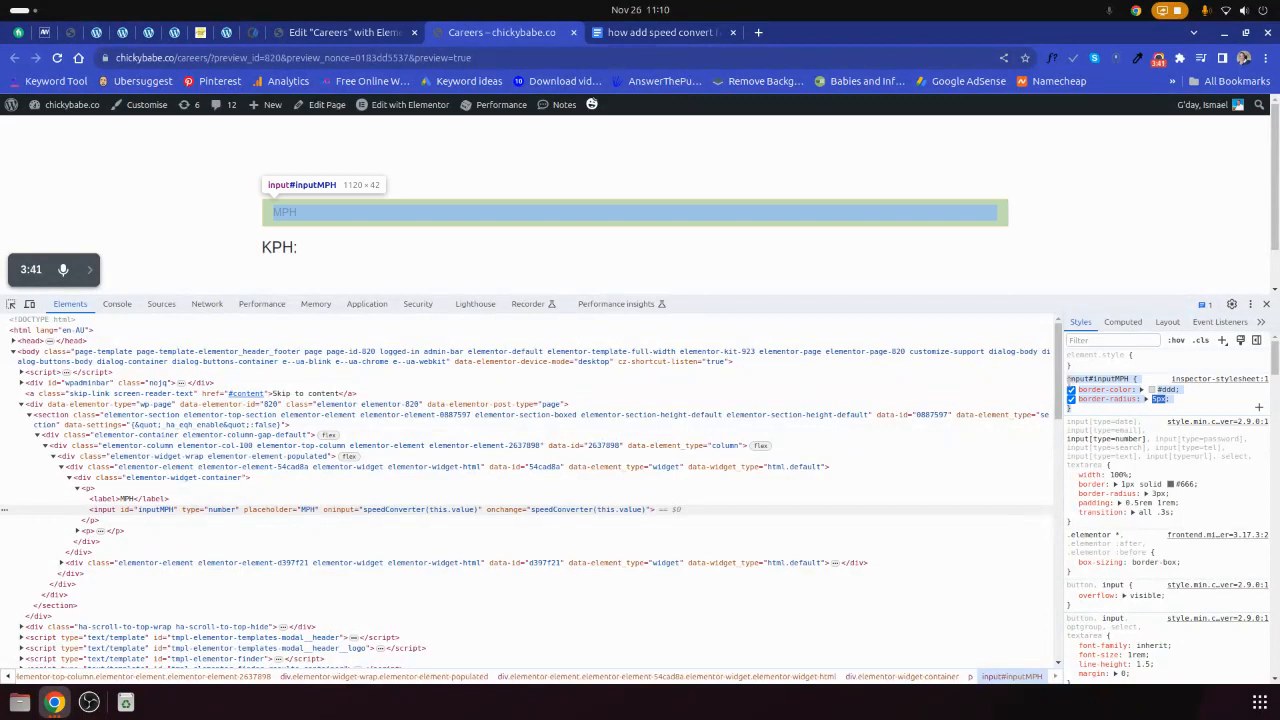
{"action": "right_click", "coordinate": [1080, 385]}
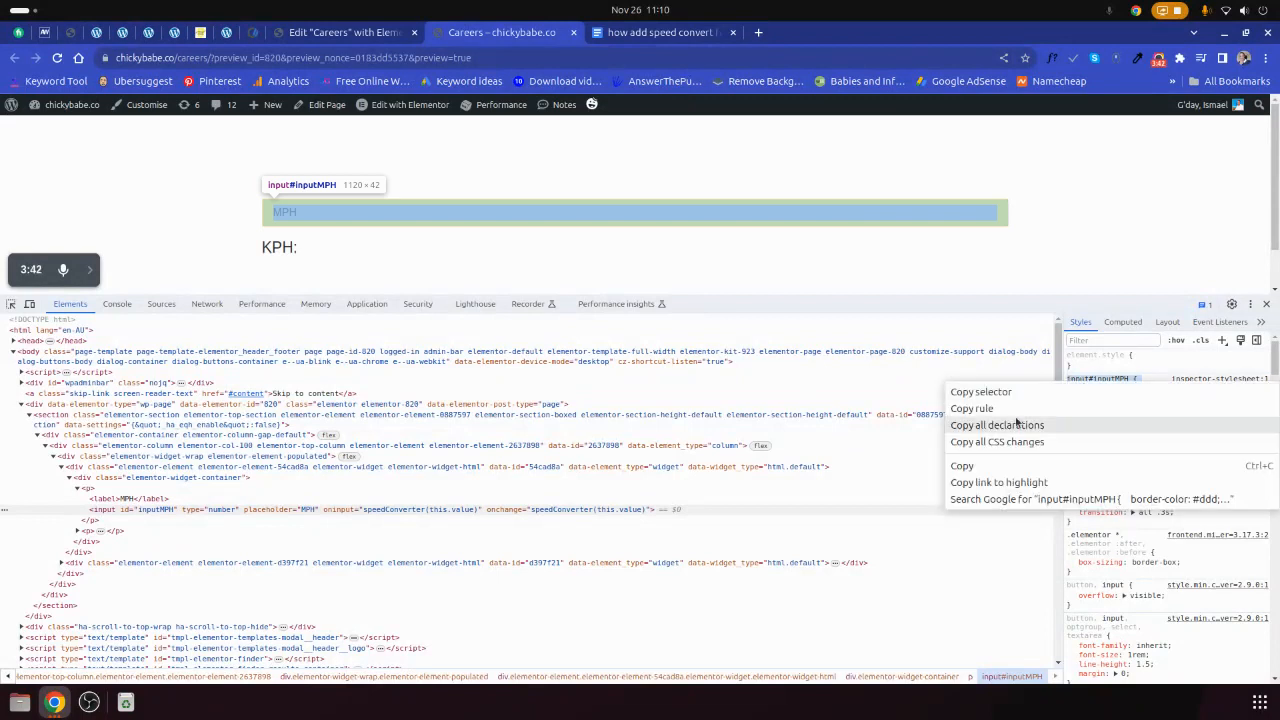
{"action": "left_click", "coordinate": [965, 467]}
- In the Elementor editor, paste the copied rule into the custom CSS of the HTML widget holding the MPH form and update the page
{"action": "left_click", "coordinate": [345, 32]}
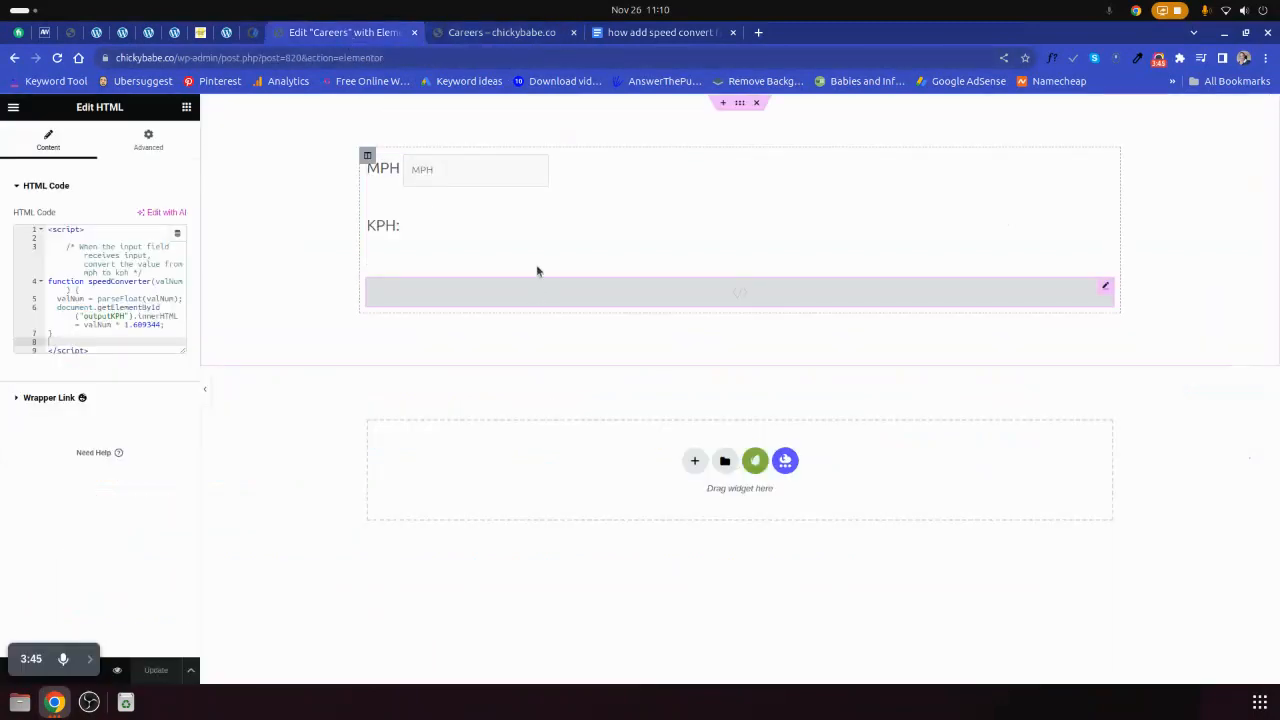
{"action": "left_click", "coordinate": [544, 202]}
{"action": "left_click", "coordinate": [140, 145]}
{"action": "scroll", "coordinate": [46, 486], "scroll_direction": "down", "scroll_amount": 5}
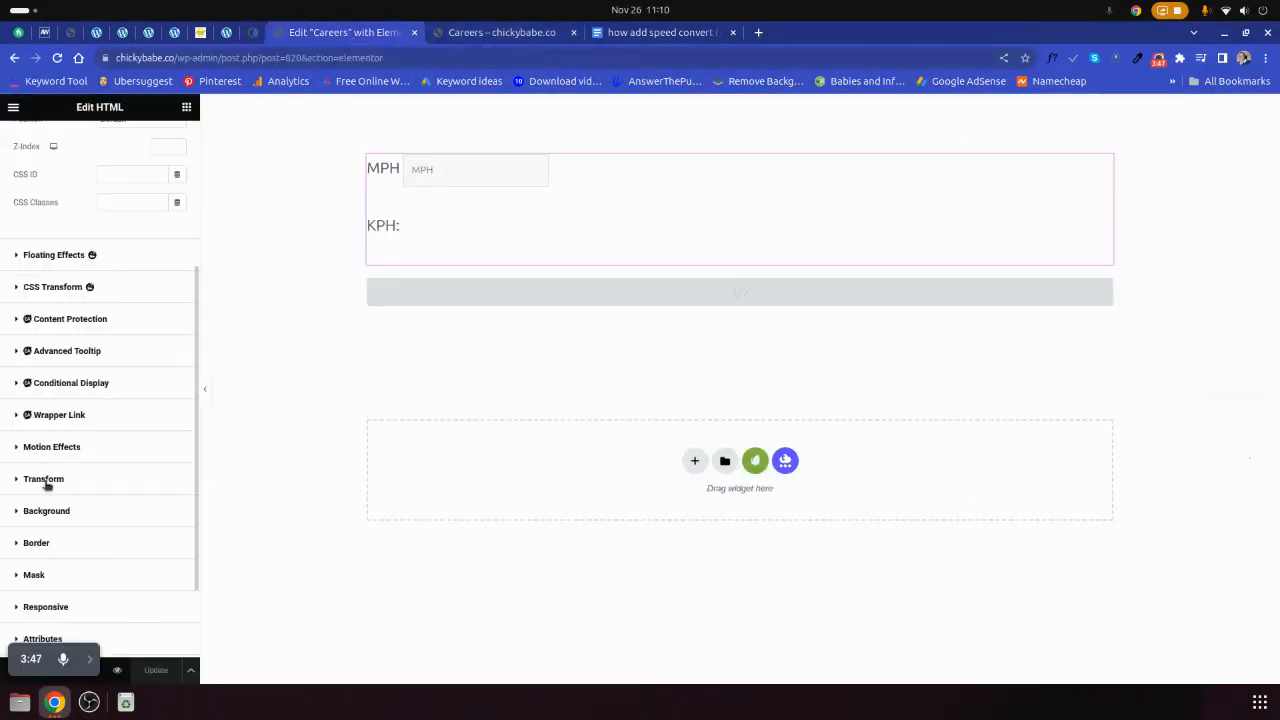
{"action": "left_click", "coordinate": [45, 562]}
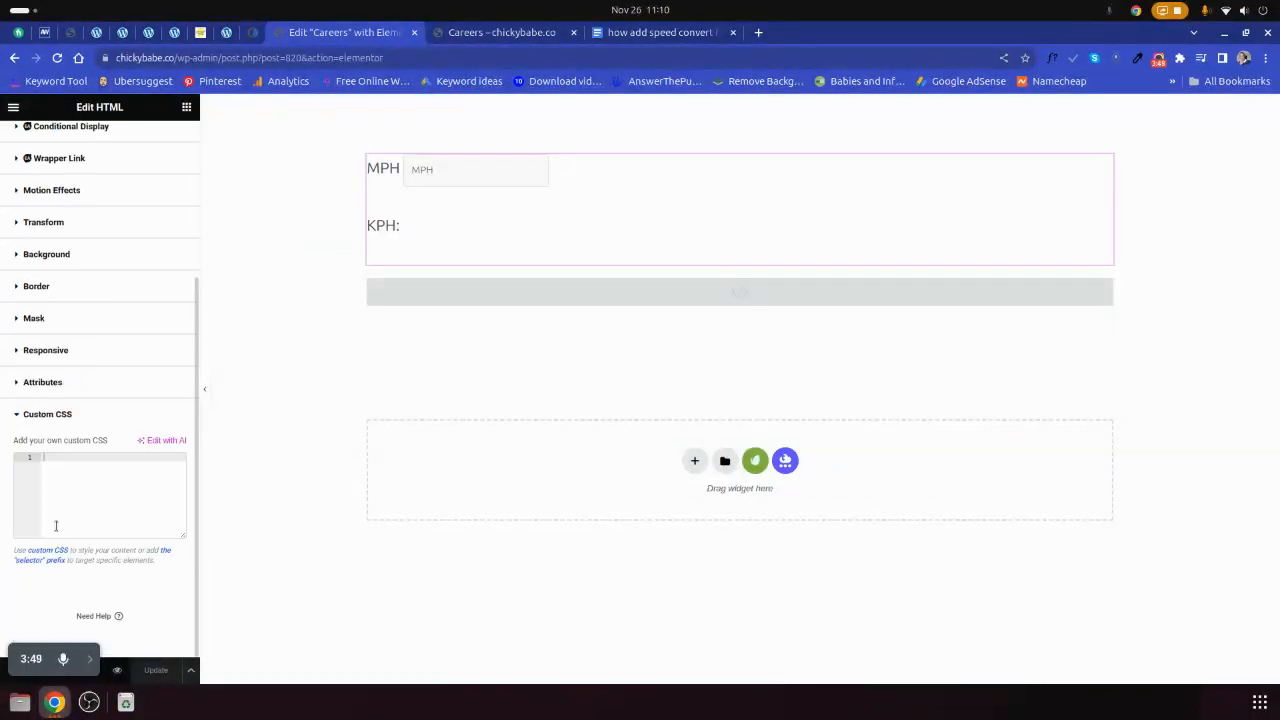
{"action": "right_click", "coordinate": [68, 456]}
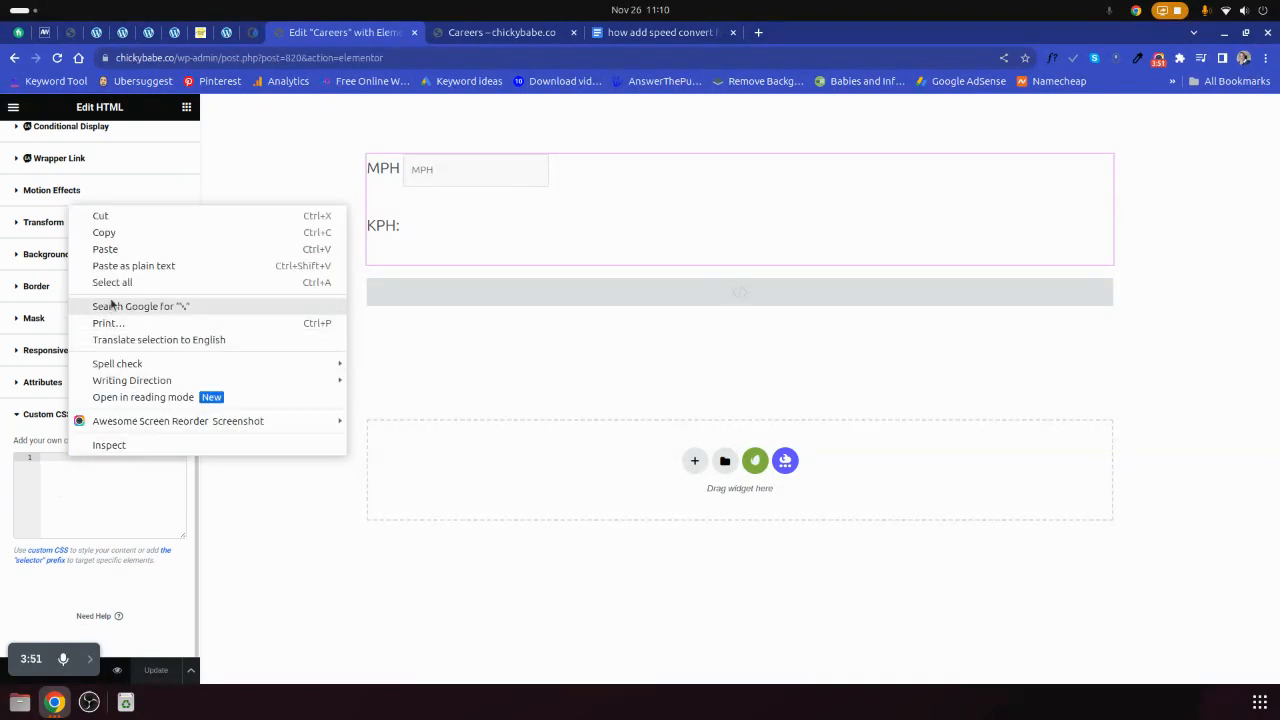
{"action": "left_click", "coordinate": [100, 250]}
{"action": "left_click", "coordinate": [155, 670]}
- Return to the Careers preview and examine the CSS rules applied to the KPH paragraph
{"action": "left_click", "coordinate": [515, 33]}
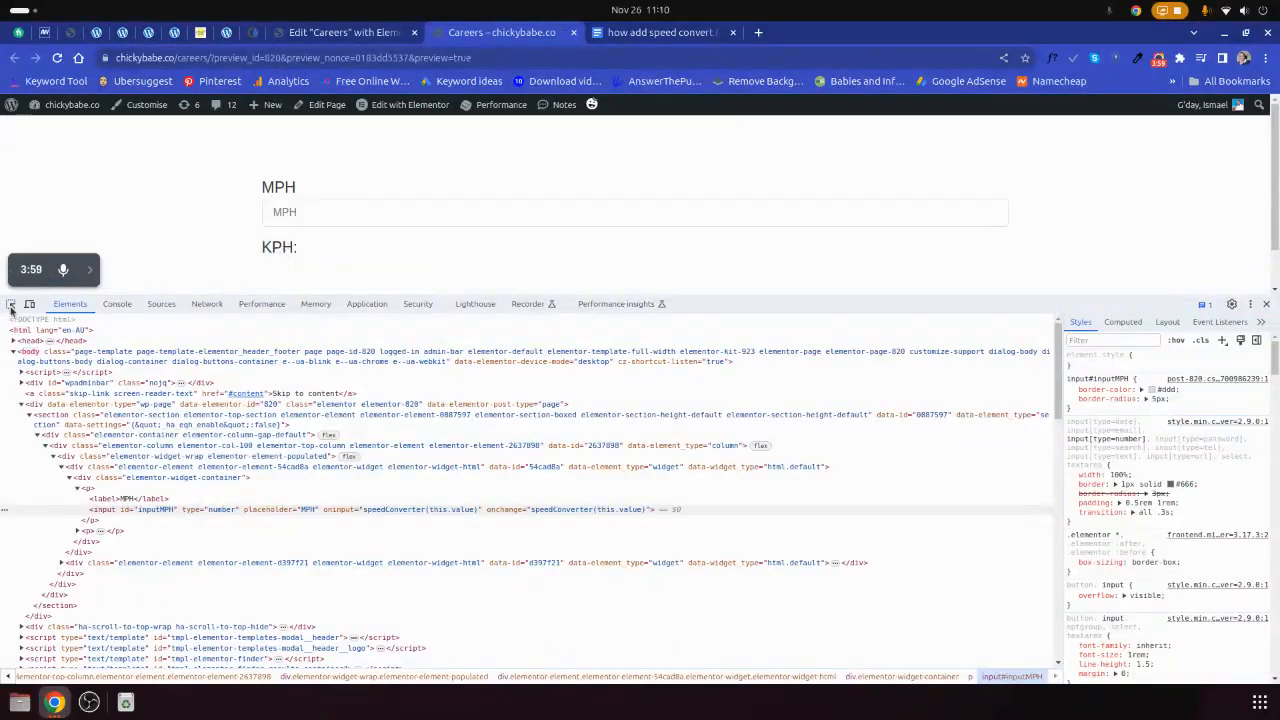
{"action": "left_click", "coordinate": [11, 306]}
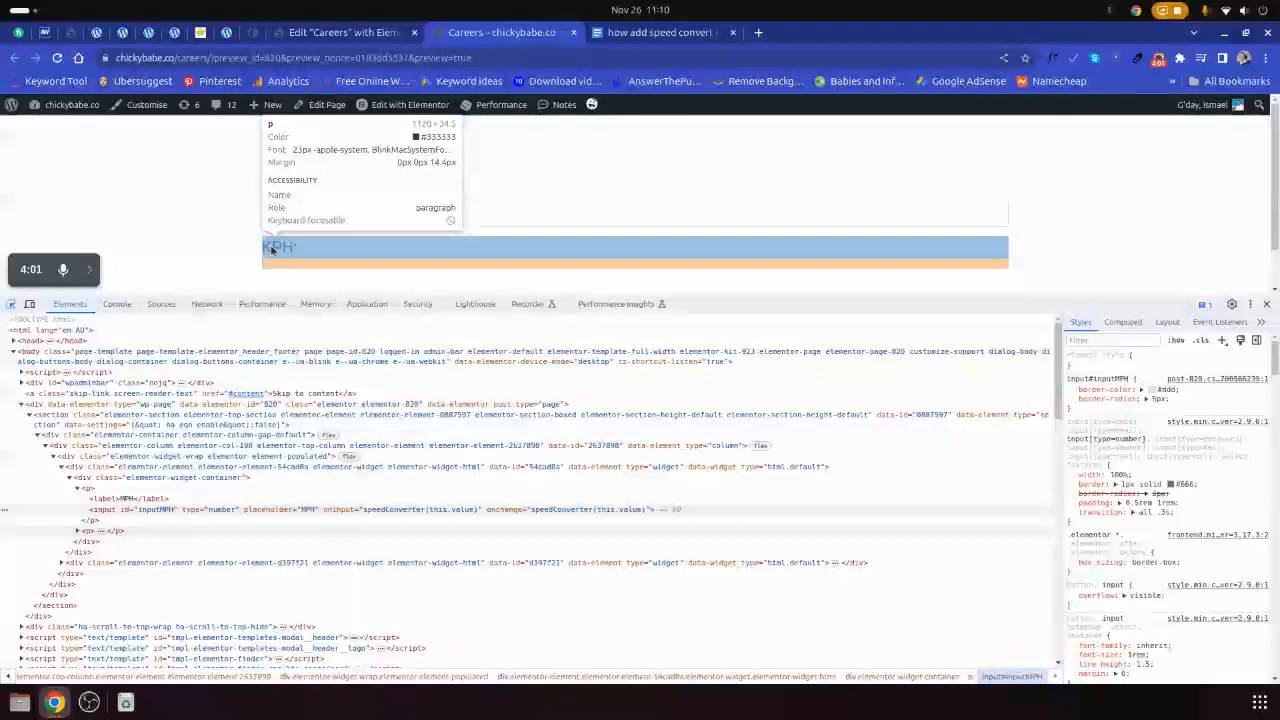
{"action": "left_click", "coordinate": [270, 249]}
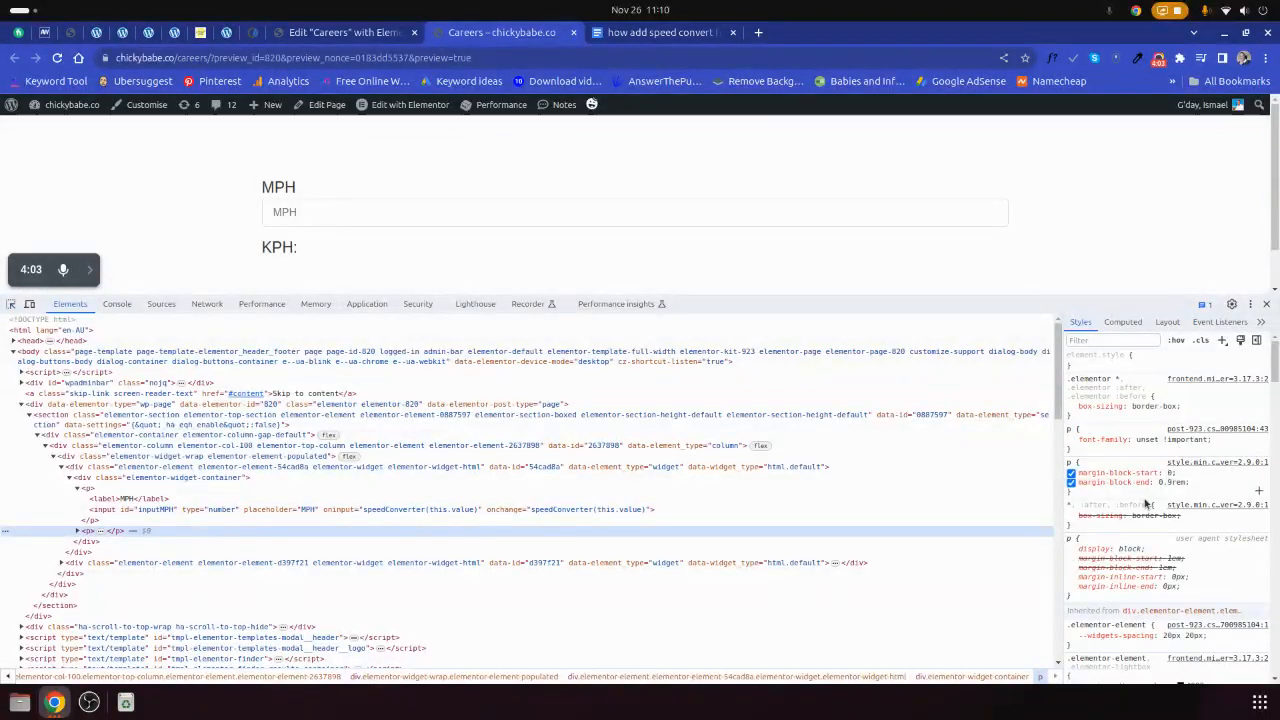
{"action": "scroll", "coordinate": [1147, 503], "scroll_direction": "down", "scroll_amount": 3}
{"action": "scroll", "coordinate": [1122, 458], "scroll_direction": "up", "scroll_amount": 3}
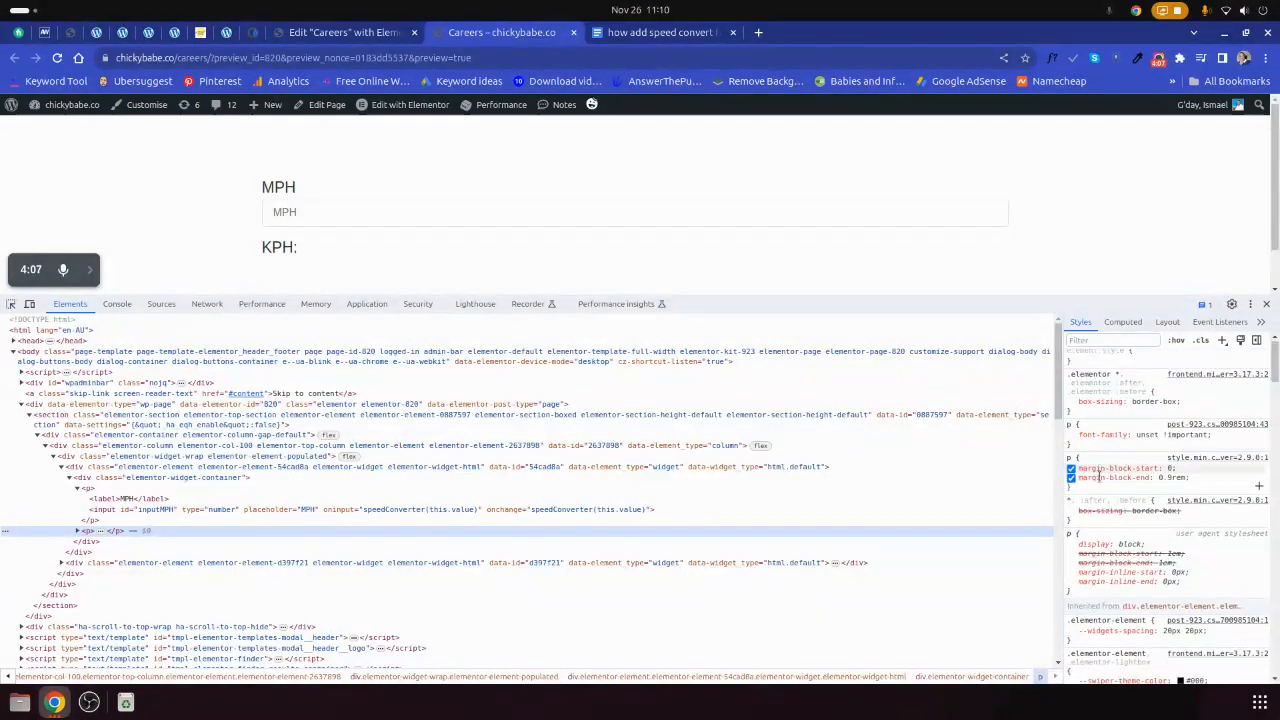
{"action": "scroll", "coordinate": [1098, 472], "scroll_direction": "down", "scroll_amount": 6}
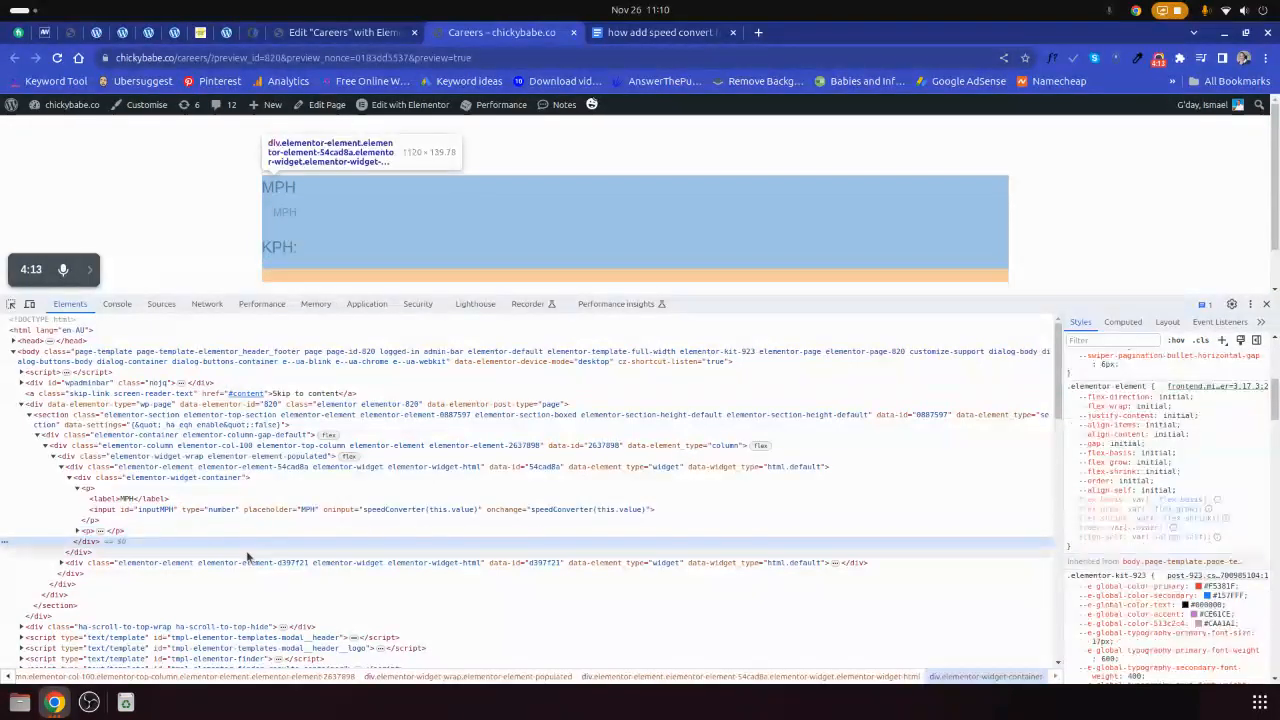
- Select the form's elementor-widget-container div and add a color property with the unfinished value #d to its CSS rule
{"action": "left_click", "coordinate": [108, 478]}
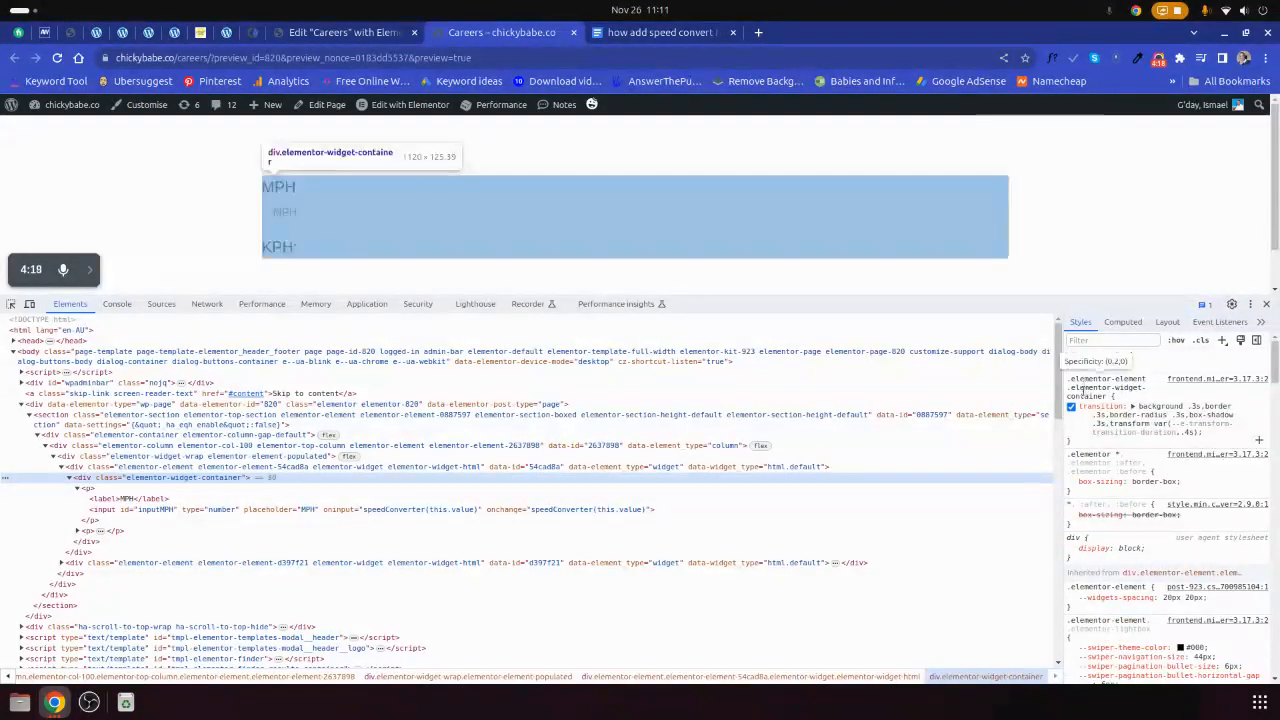
{"action": "left_click", "coordinate": [1085, 442]}
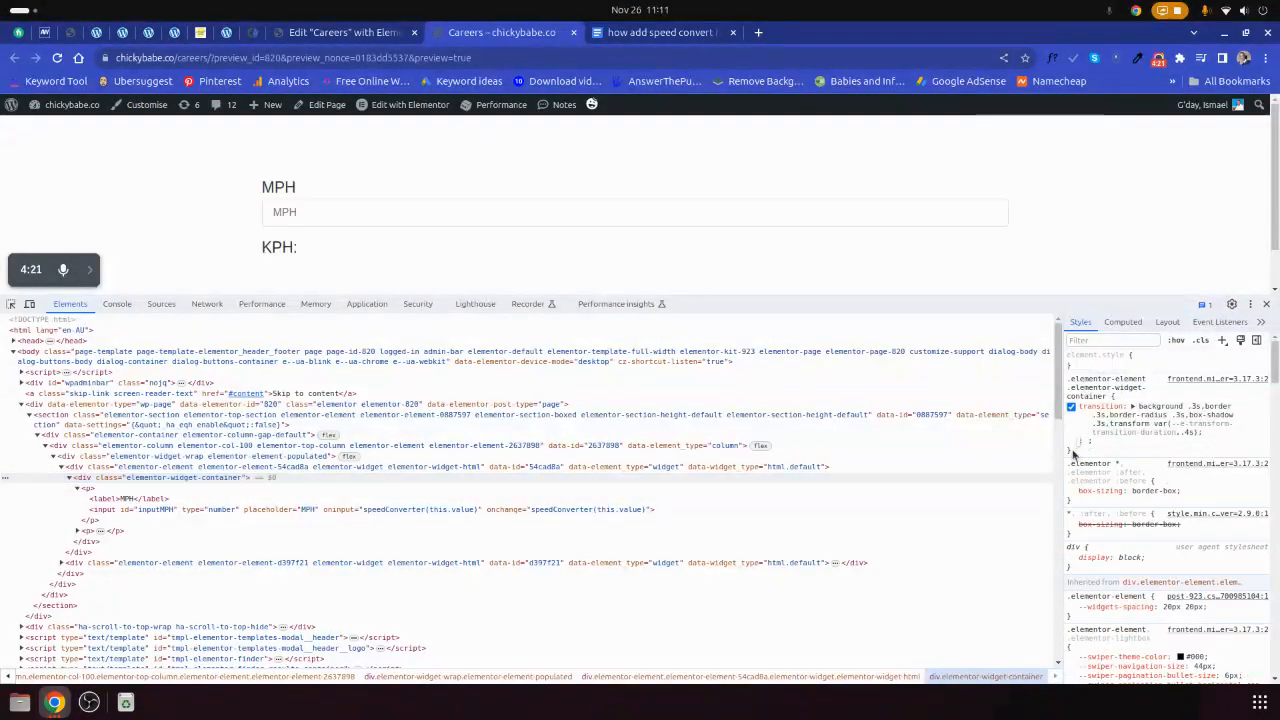
{"action": "type", "text": "col"}
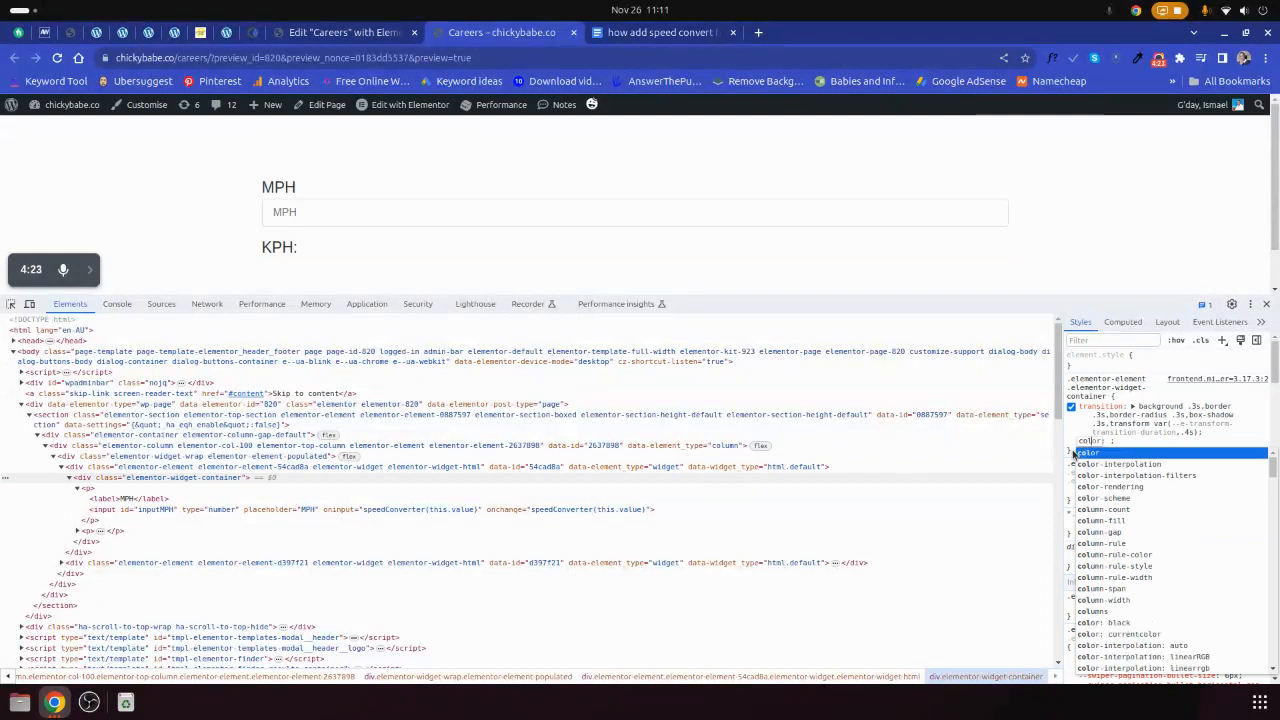
{"action": "key", "text": "Tab"}
{"action": "type", "text": "#"}
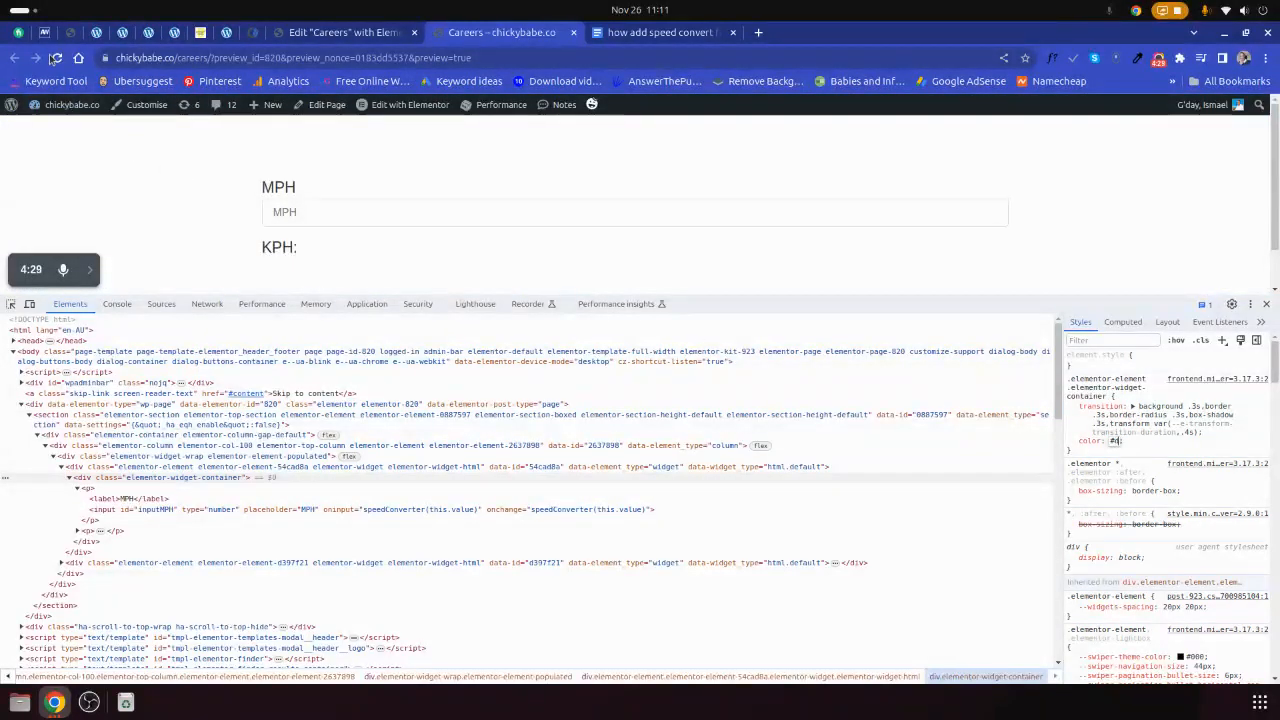
- Copy the Orange code #FFA500 from the Computer Hope color table and return to the Careers preview
{"action": "left_click", "coordinate": [255, 33]}
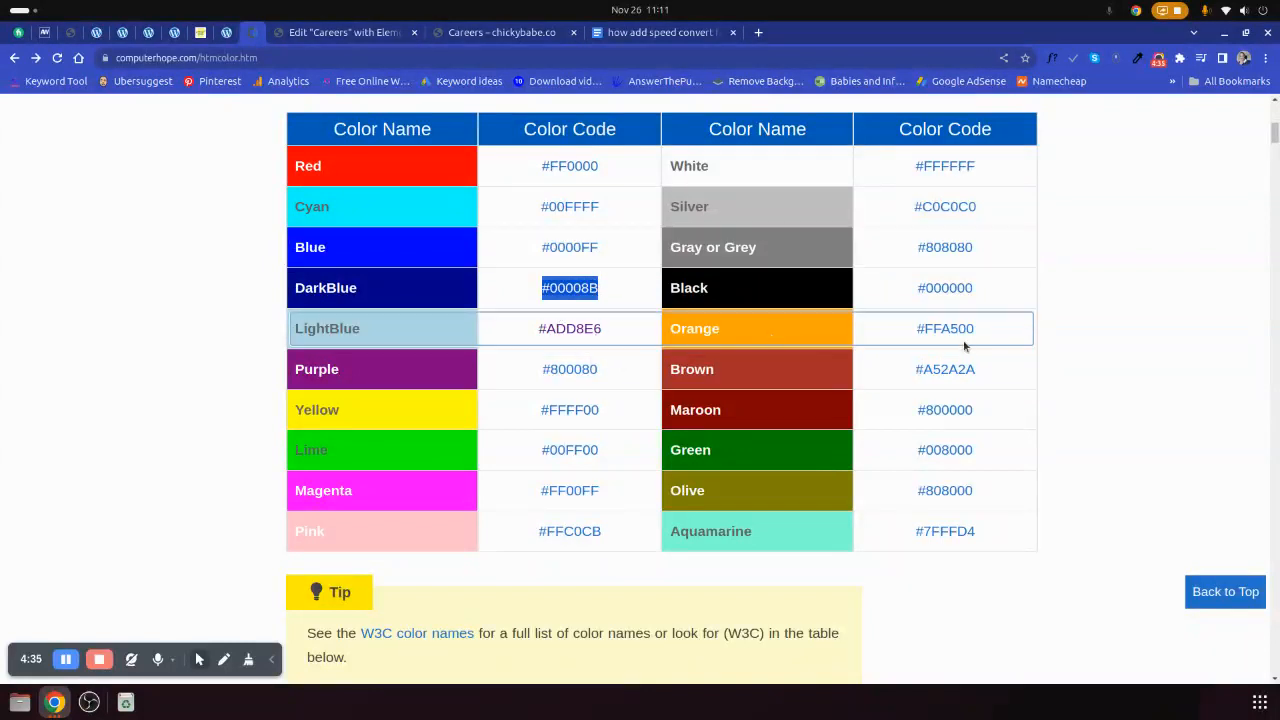
{"action": "left_click_drag", "start_coordinate": [978, 331], "coordinate": [920, 330]}
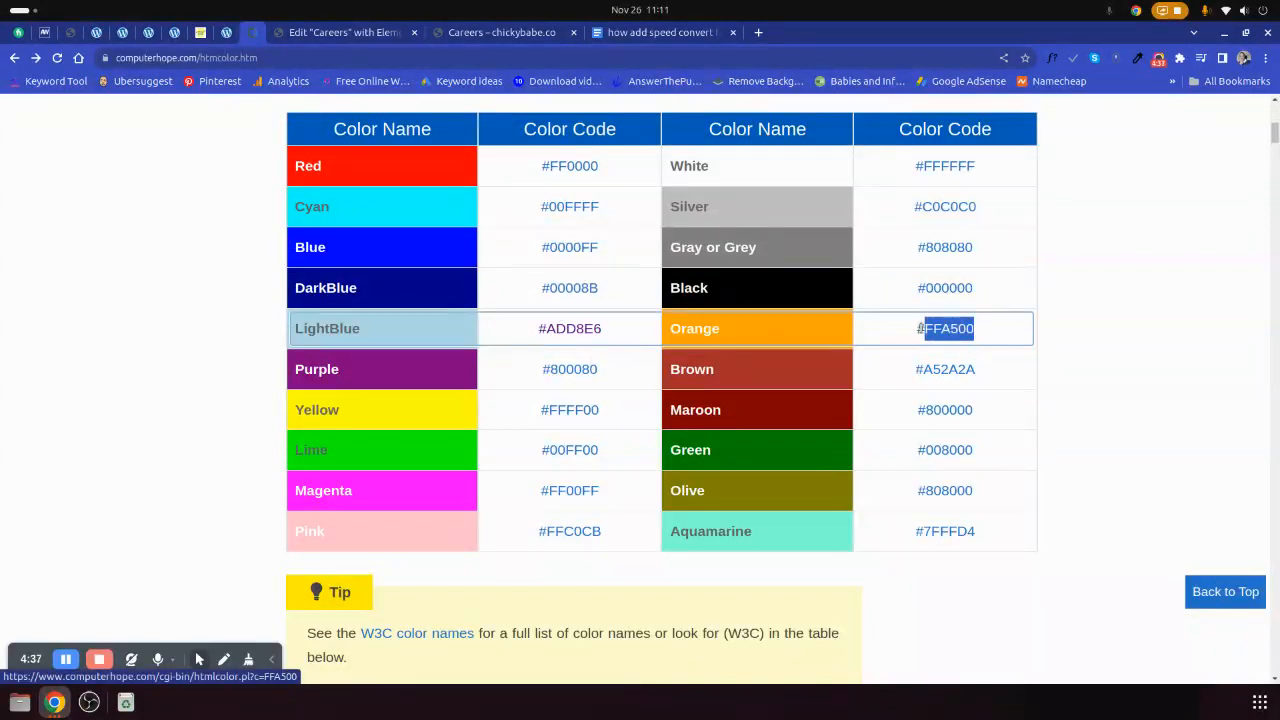
{"action": "right_click", "coordinate": [924, 334]}
{"action": "left_click", "coordinate": [958, 450]}
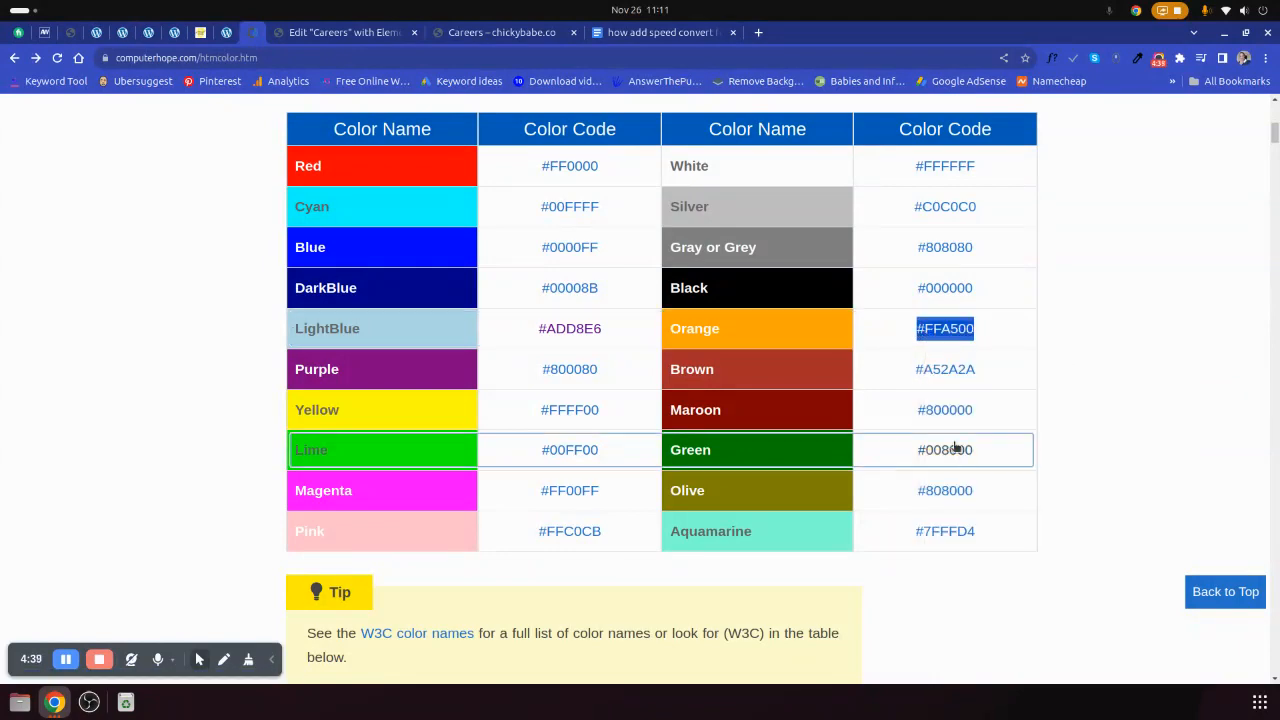
{"action": "left_click", "coordinate": [482, 32]}
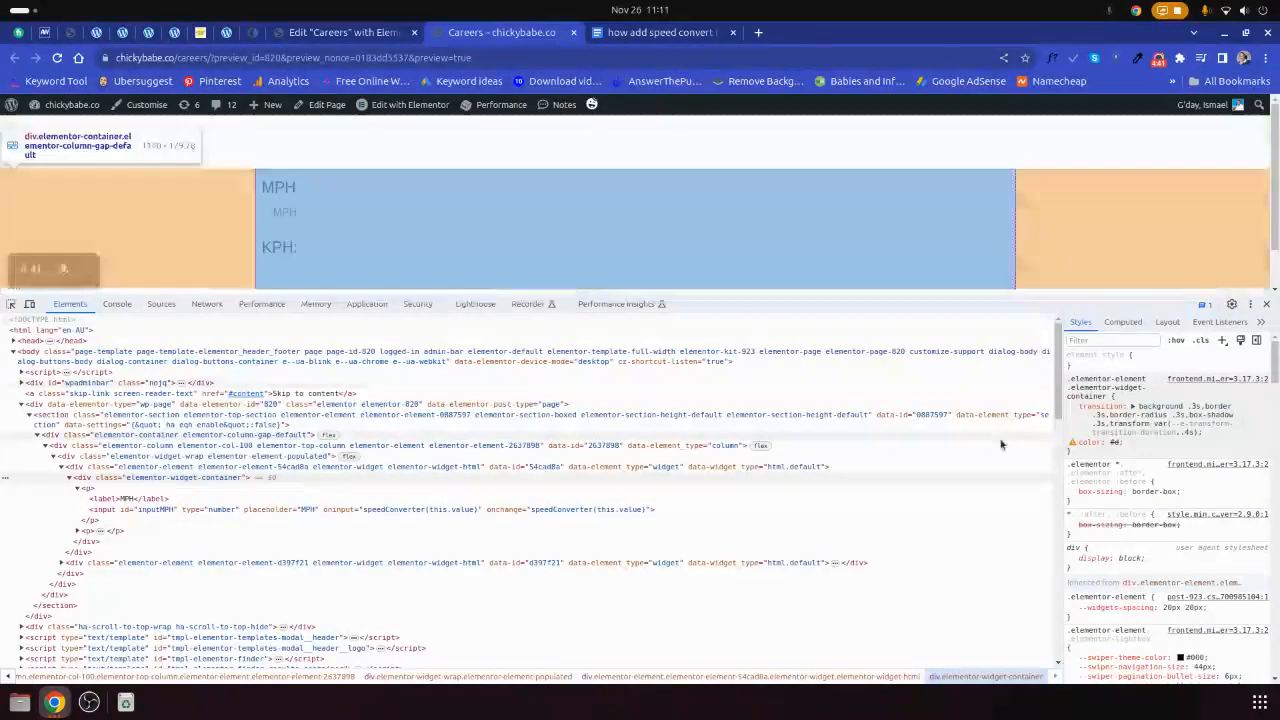
- Set the color property in the elementor-widget-container rule to the copied code #FFA500
{"action": "left_click", "coordinate": [1114, 442]}
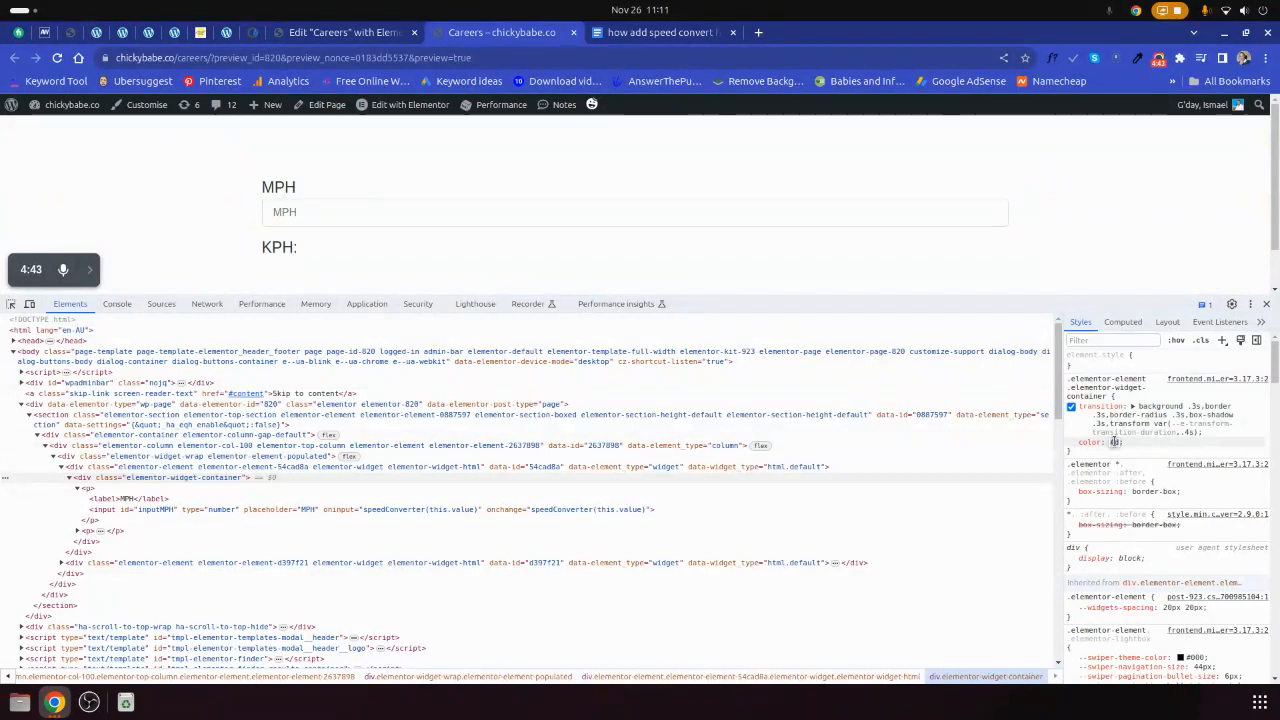
{"action": "key", "text": "ctrl+v"}
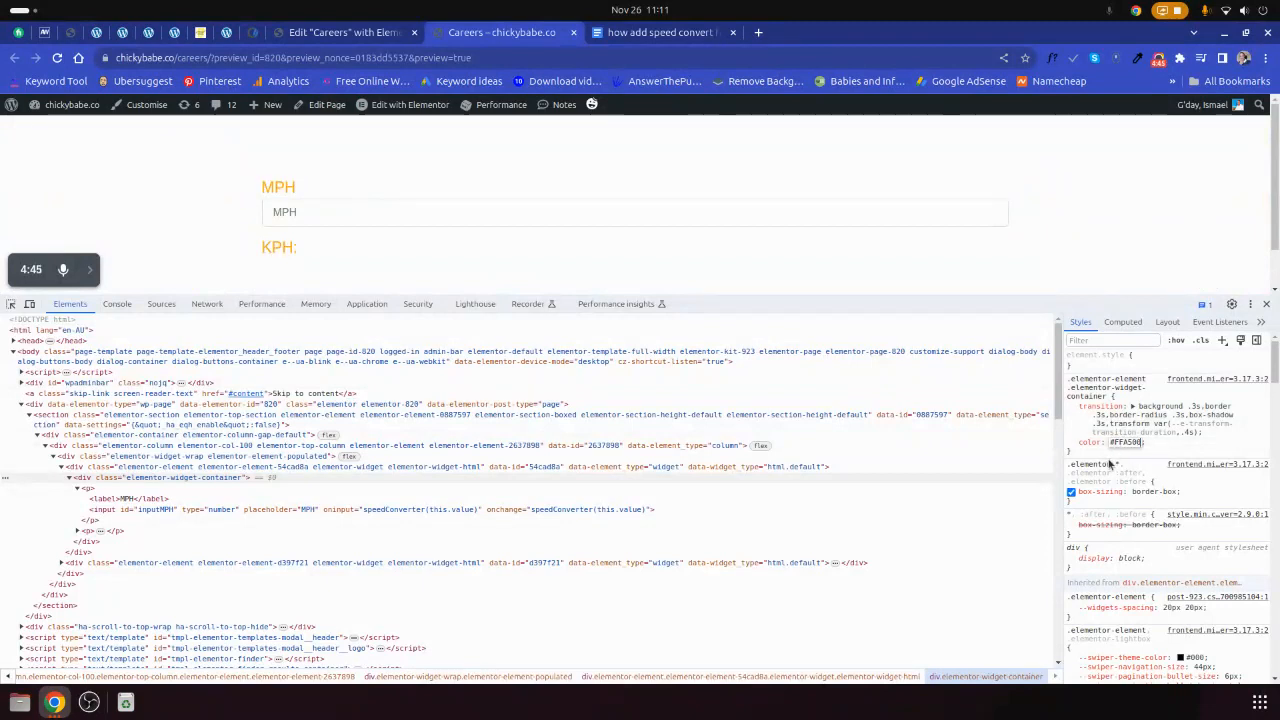
{"action": "key", "text": "Return"}
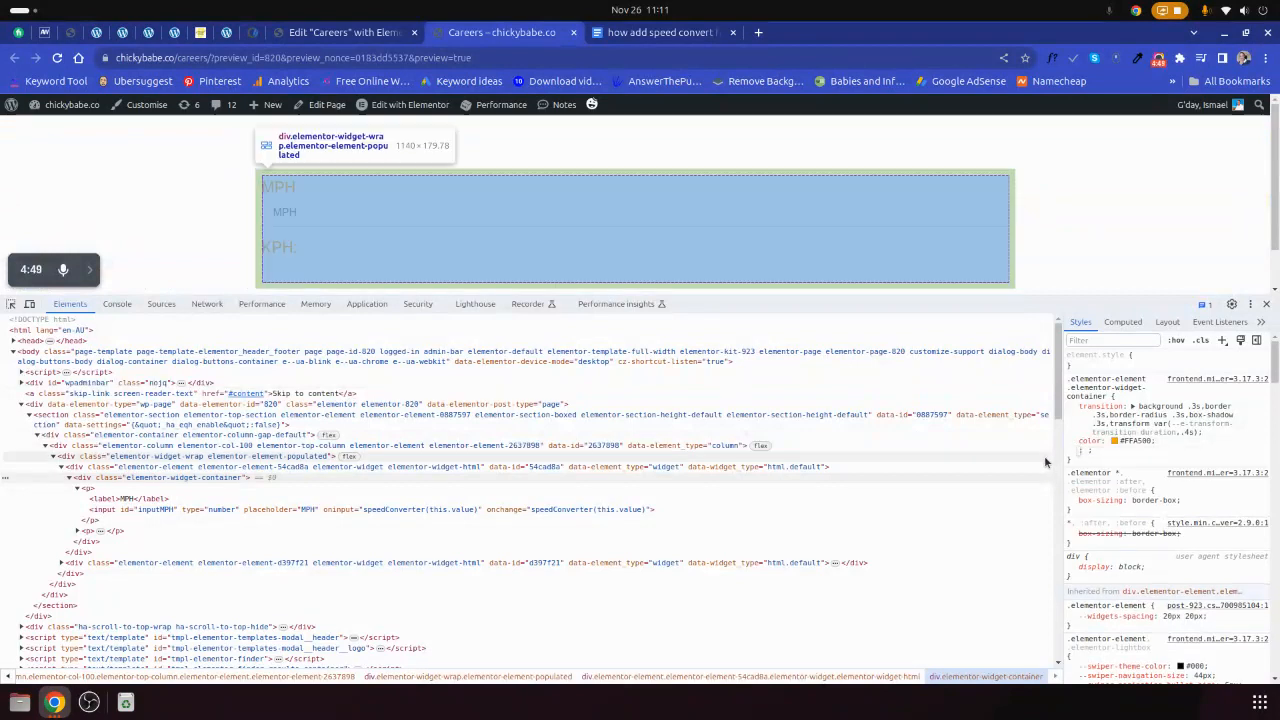
- Add a font-size property to the elementor-widget-container rule, trying 20px and 16px before settling on 18px
{"action": "type", "text": "font-size"}
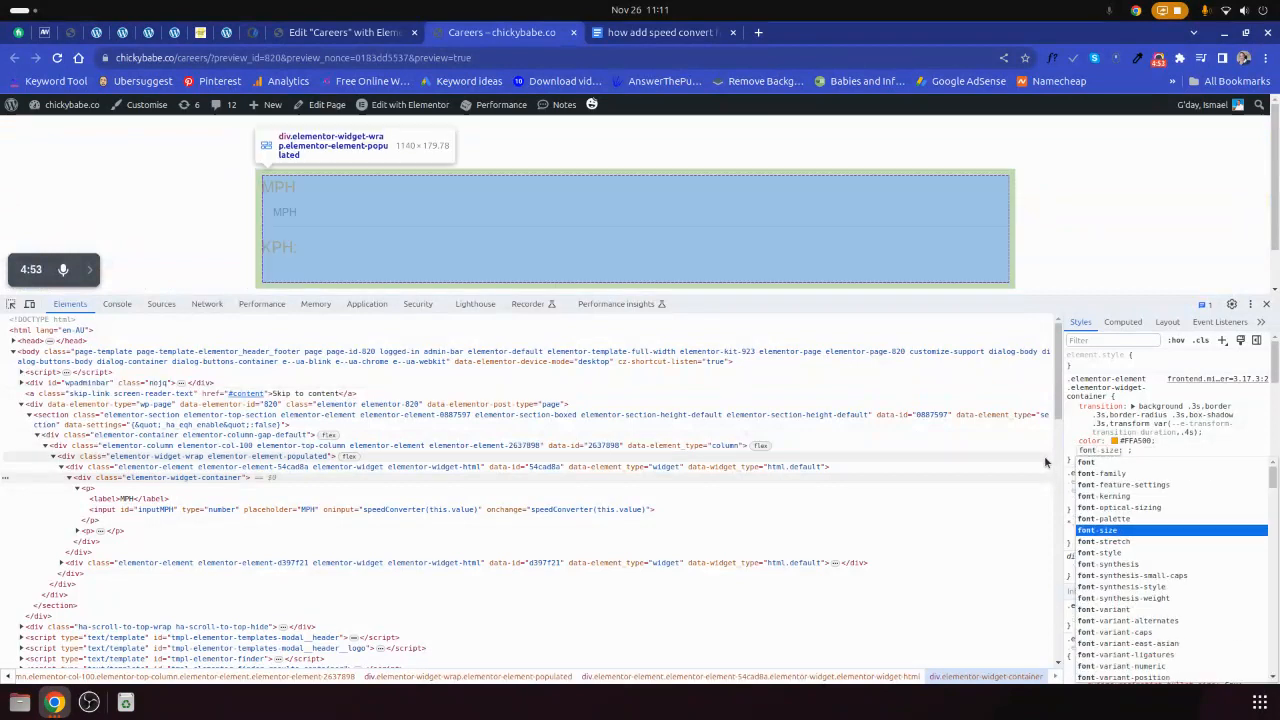
{"action": "key", "text": "Tab"}
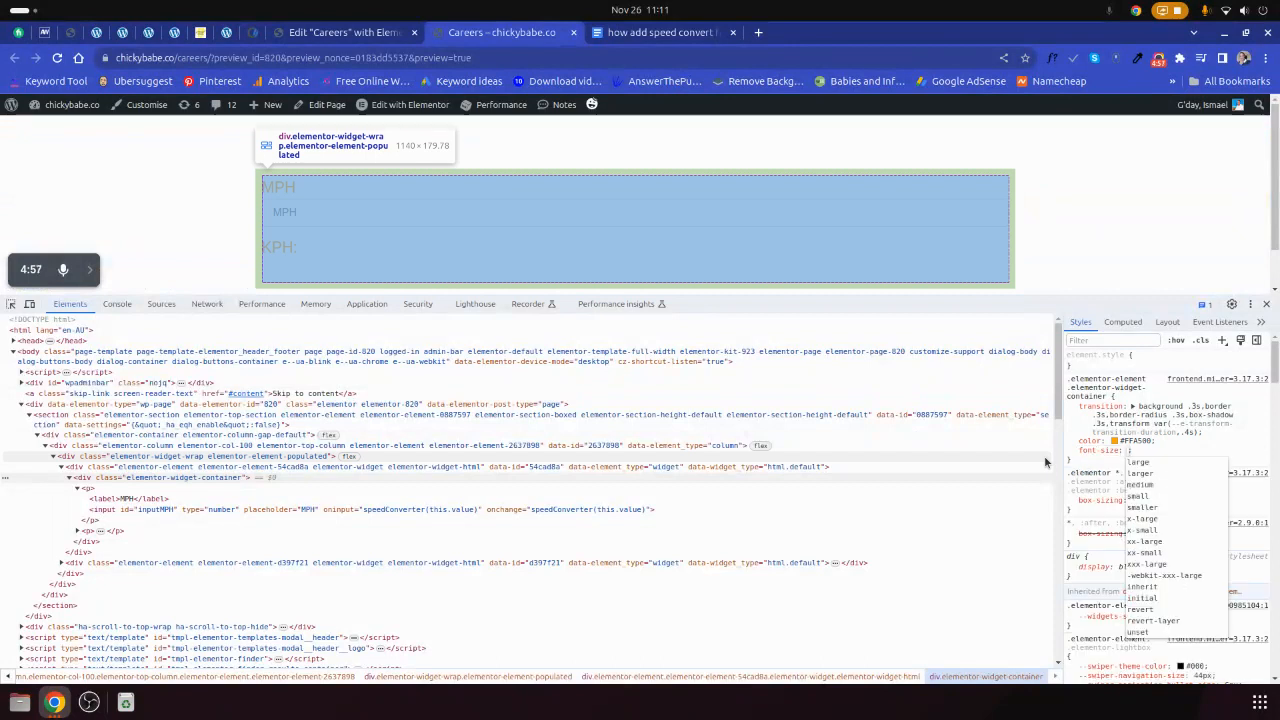
{"action": "type", "text": "20px"}
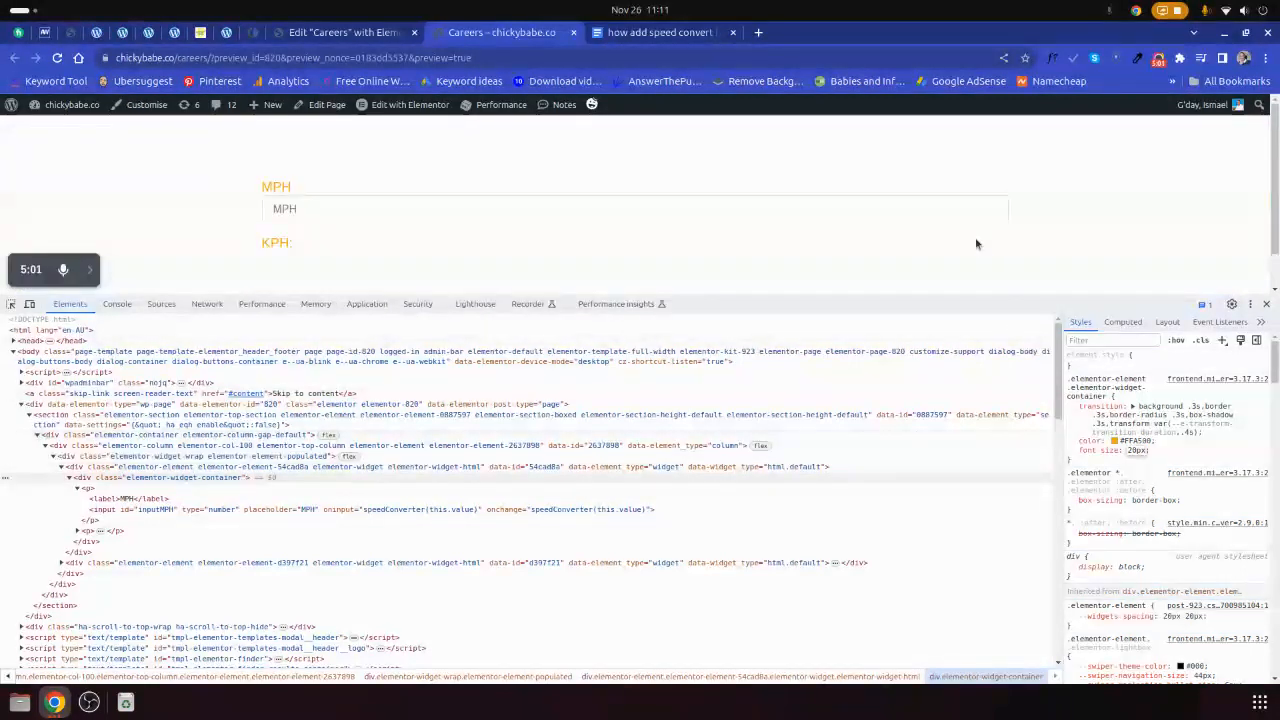
{"action": "key", "text": "Down"}
{"action": "key", "text": "Down"}
{"action": "key", "text": "Down"}
{"action": "key", "text": "Down"}
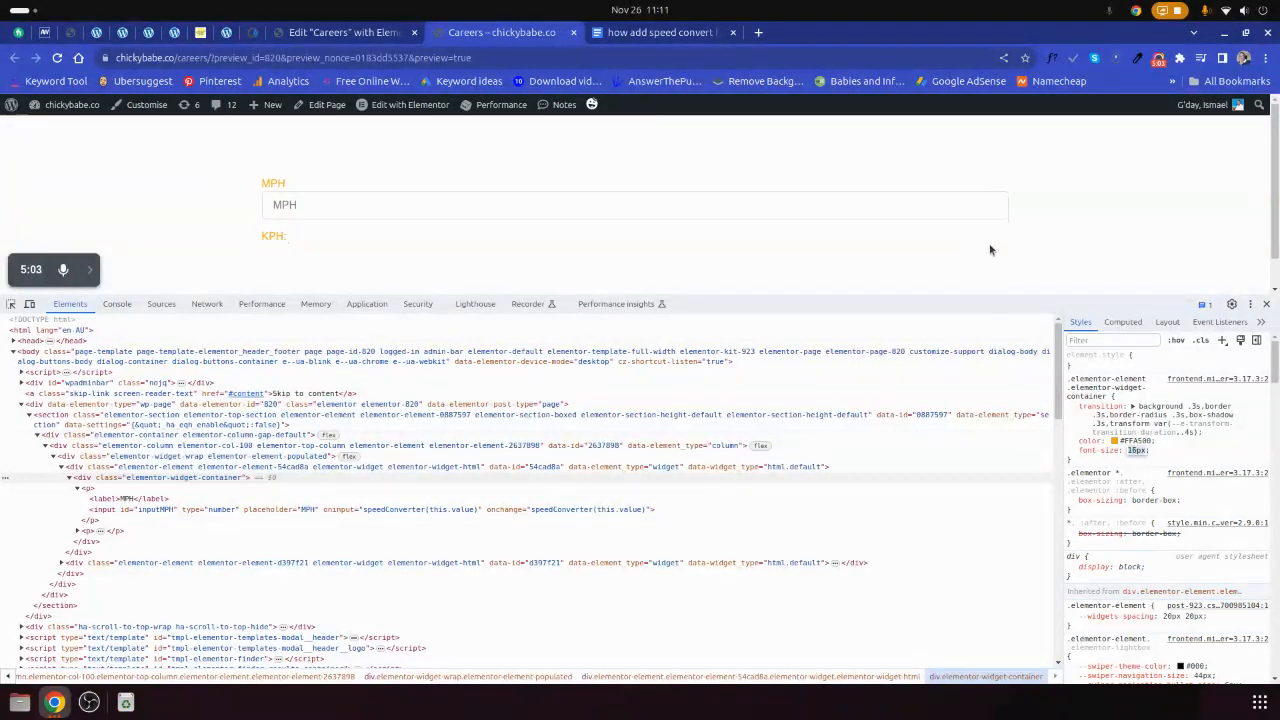
{"action": "key", "text": "Up"}
{"action": "key", "text": "Up"}
{"action": "key", "text": "Up"}
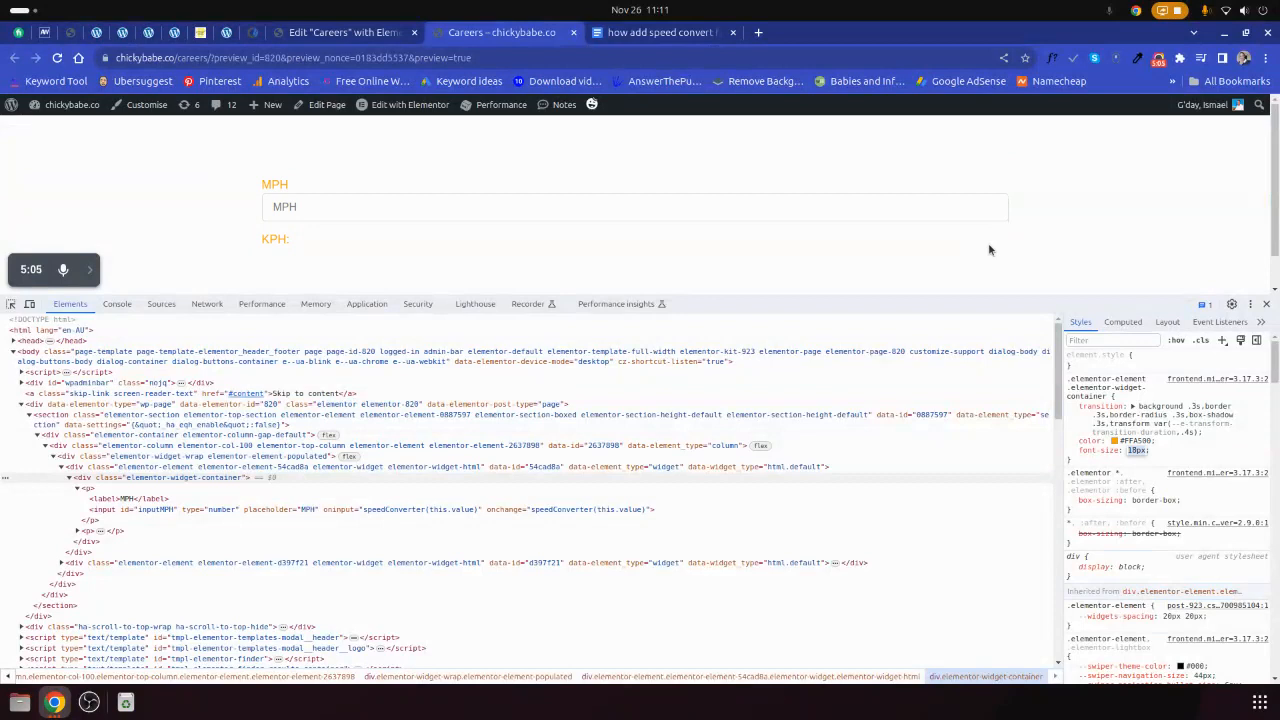
{"action": "left_click", "coordinate": [1113, 467]}
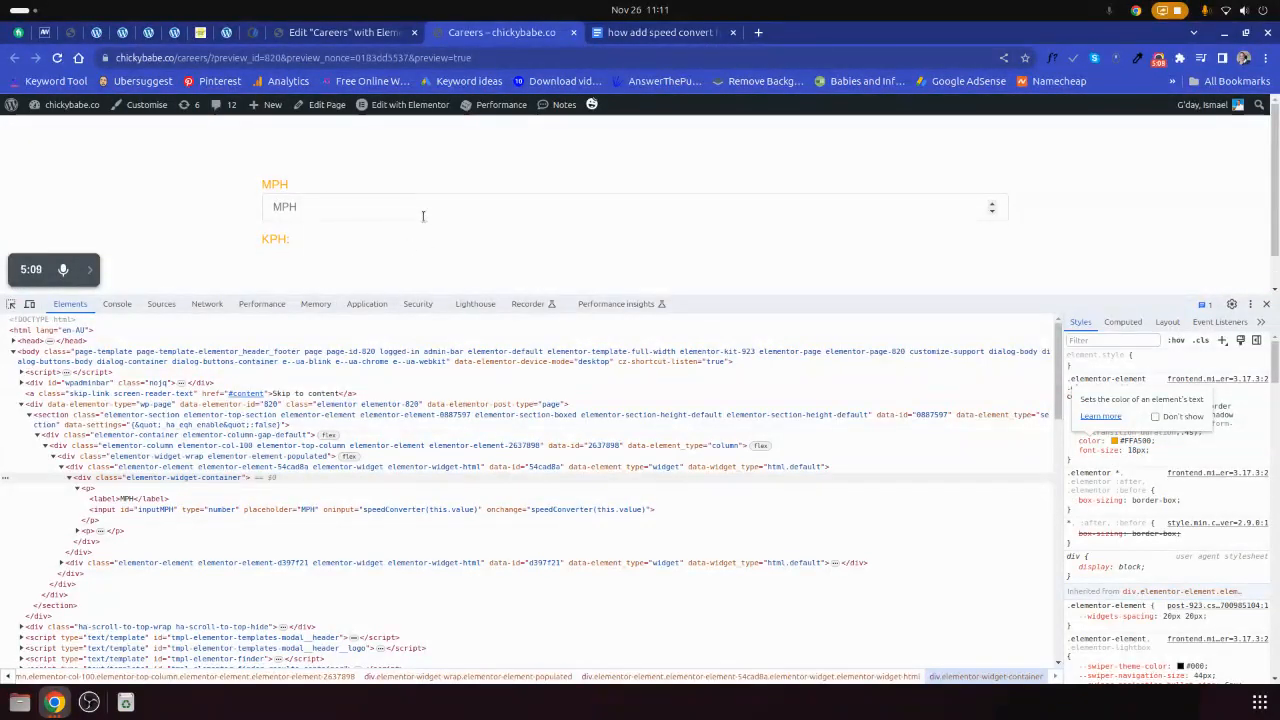
- Copy the whole edited elementor-widget-container CSS rule, from its selector to the closing brace
{"action": "left_click_drag", "start_coordinate": [1076, 462], "coordinate": [1068, 381]}
{"action": "right_click", "coordinate": [1070, 388]}
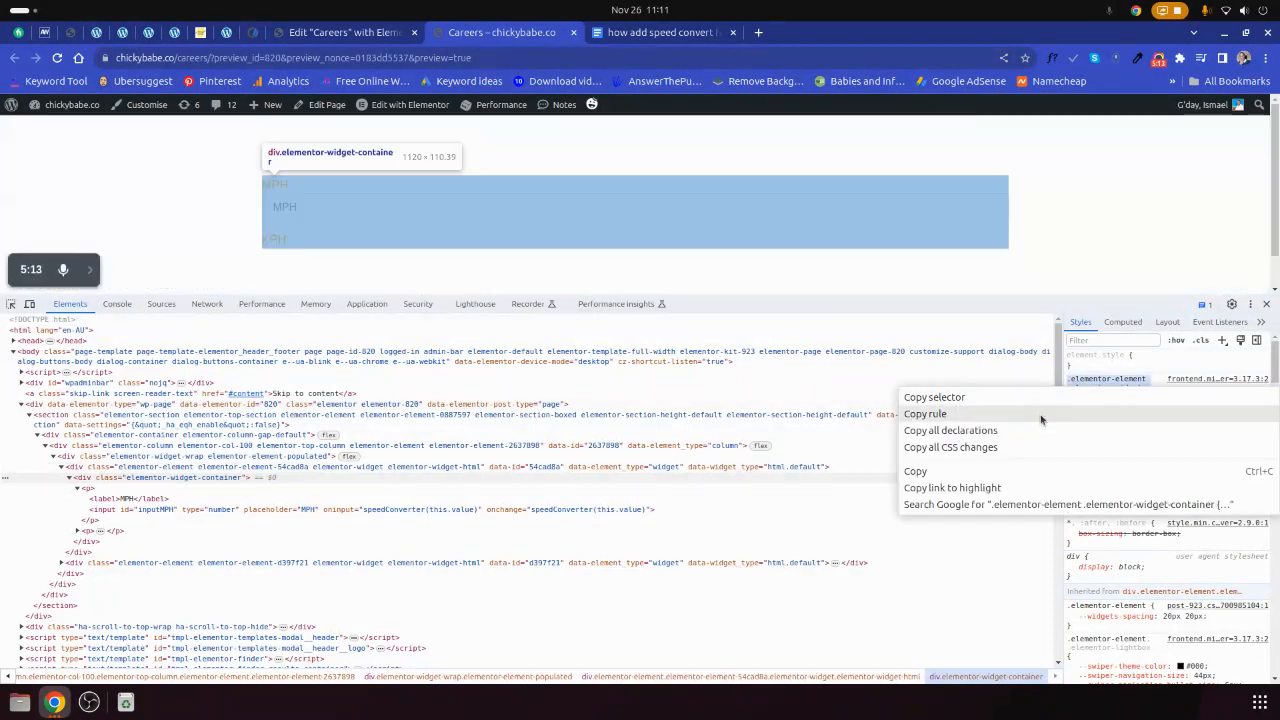
{"action": "left_click", "coordinate": [915, 478]}
- In the Elementor editor, paste the copied rule below the input#inputMPH rule in the HTML widget's custom CSS and update the page
{"action": "left_click", "coordinate": [345, 33]}
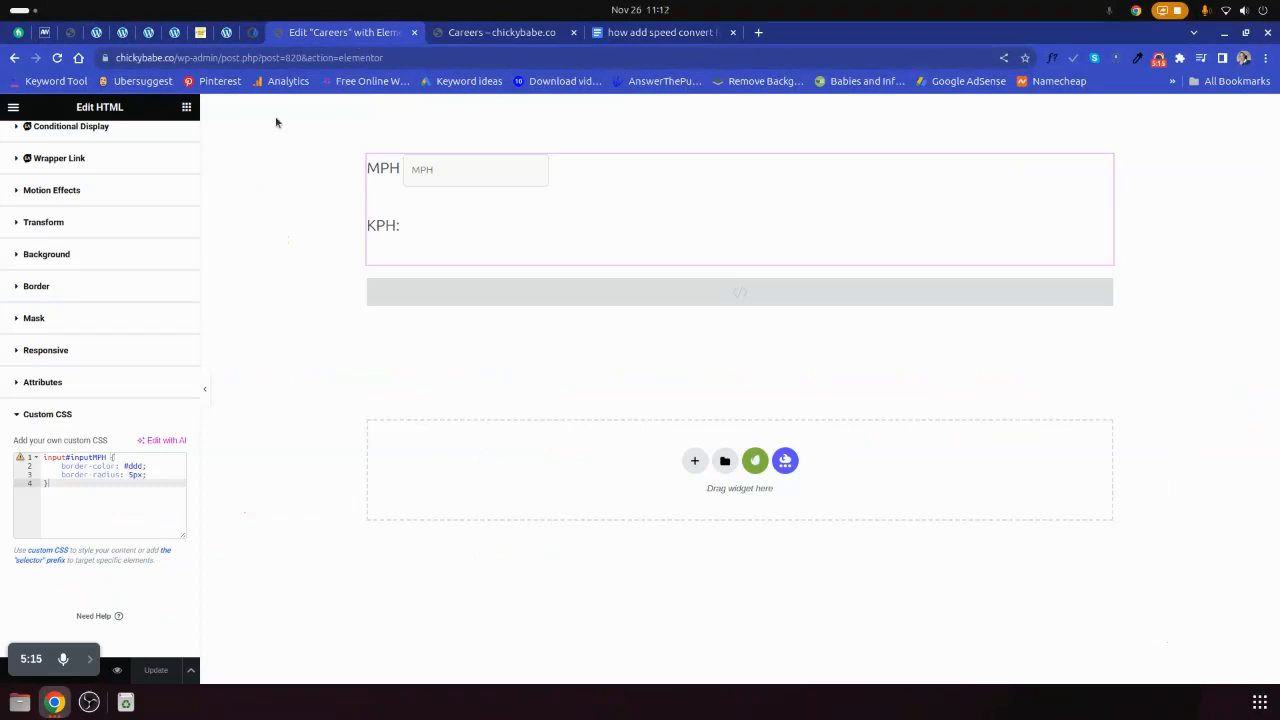
{"action": "key", "text": "Return"}
{"action": "key", "text": "Return"}
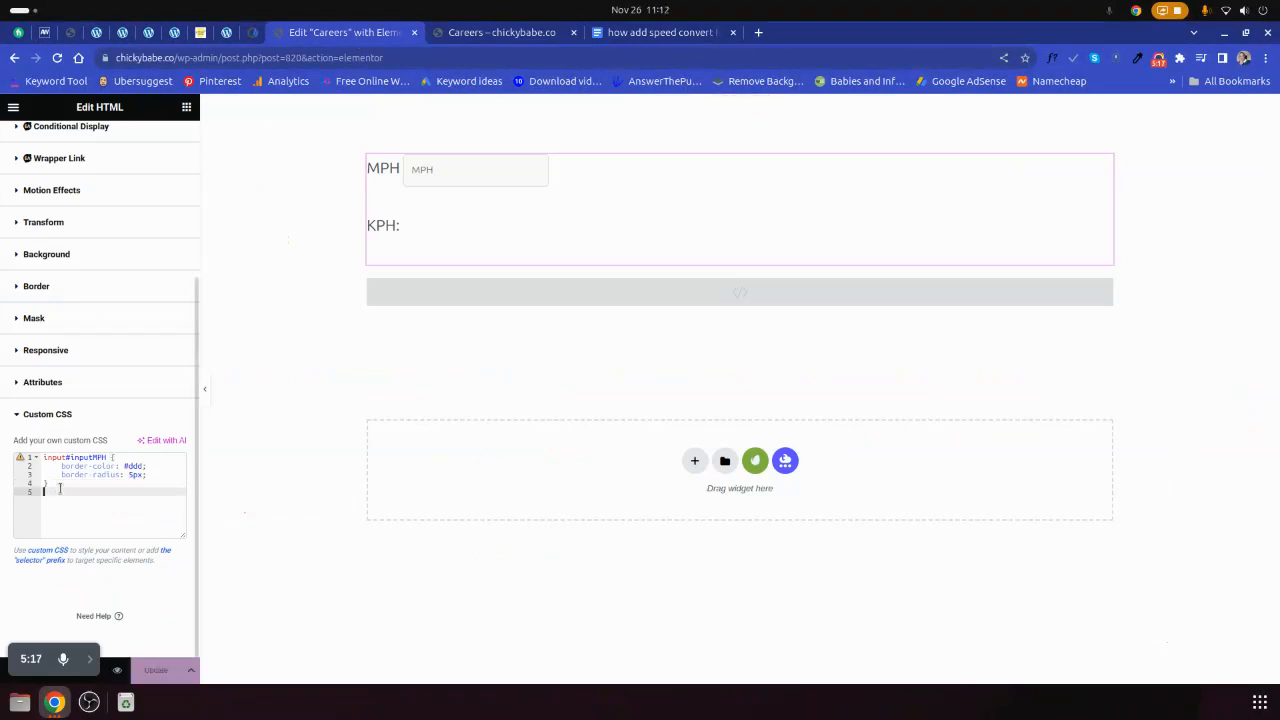
{"action": "right_click", "coordinate": [60, 504]}
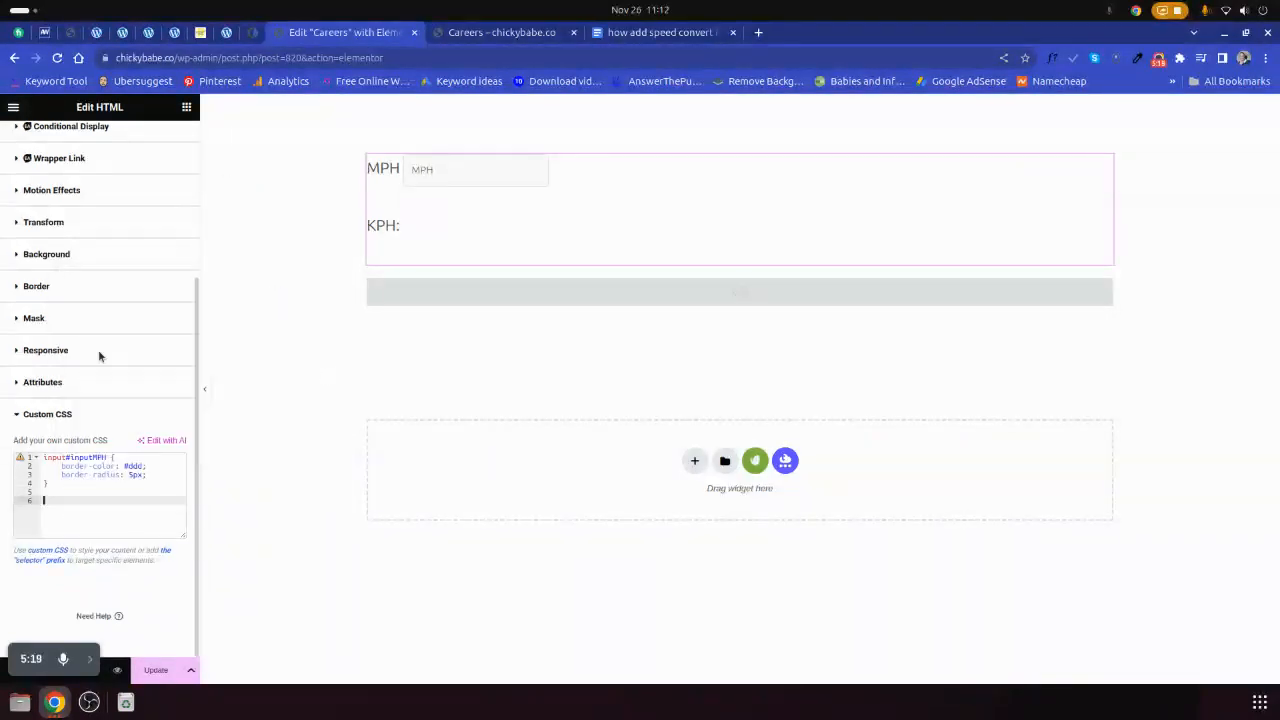
{"action": "left_click", "coordinate": [95, 351]}
{"action": "left_click", "coordinate": [156, 670]}
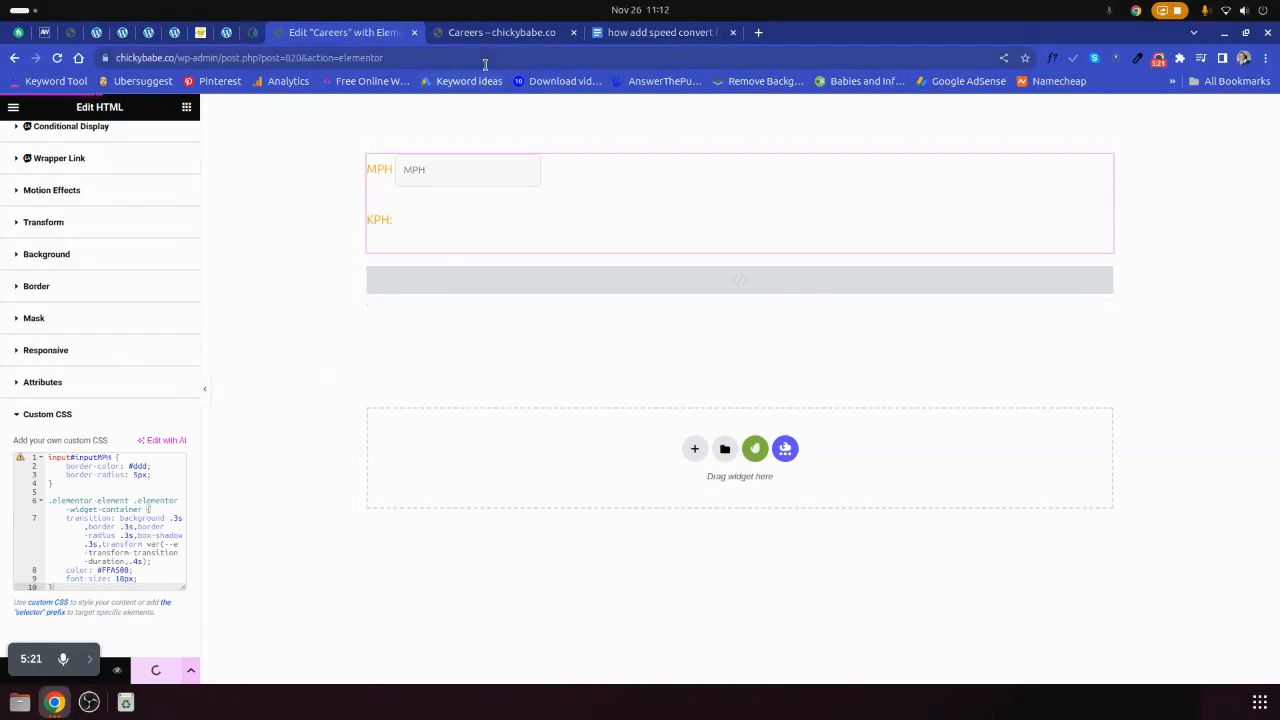
- Return to the Careers preview, reload it and close the developer tools
{"action": "left_click", "coordinate": [486, 33]}
{"action": "key", "text": "ctrl+r"}
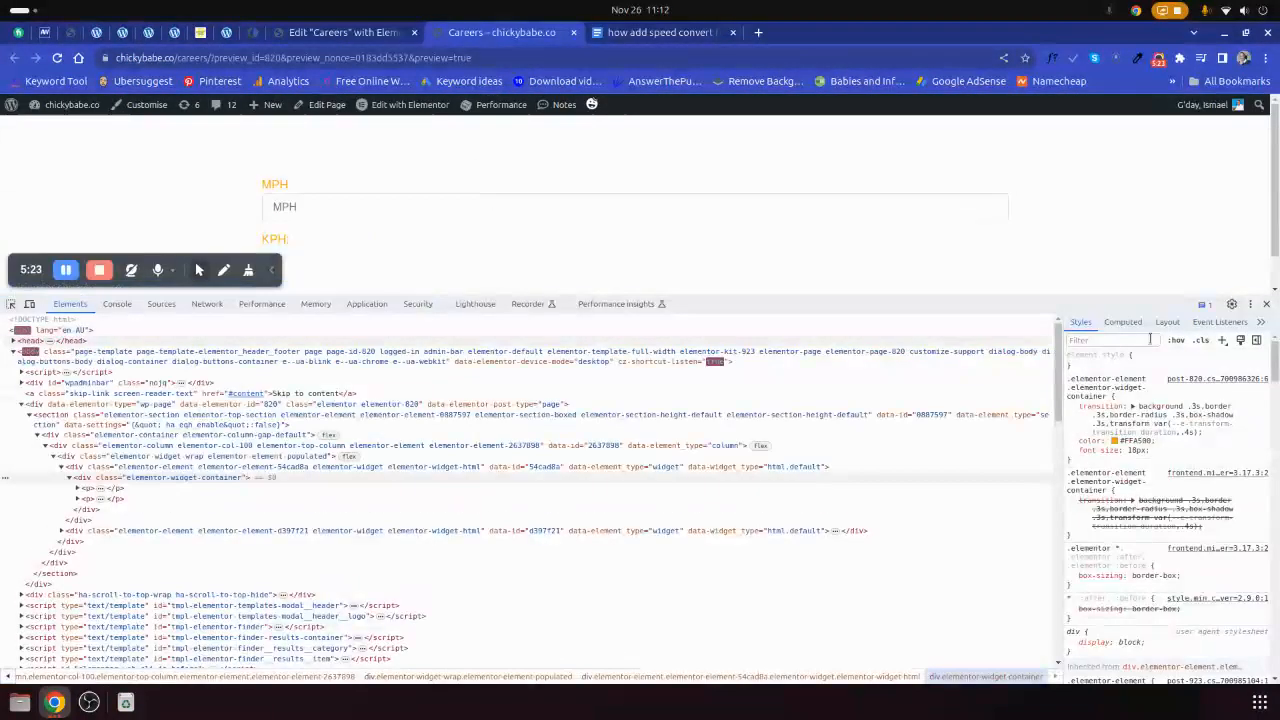
{"action": "left_click", "coordinate": [1266, 303]}
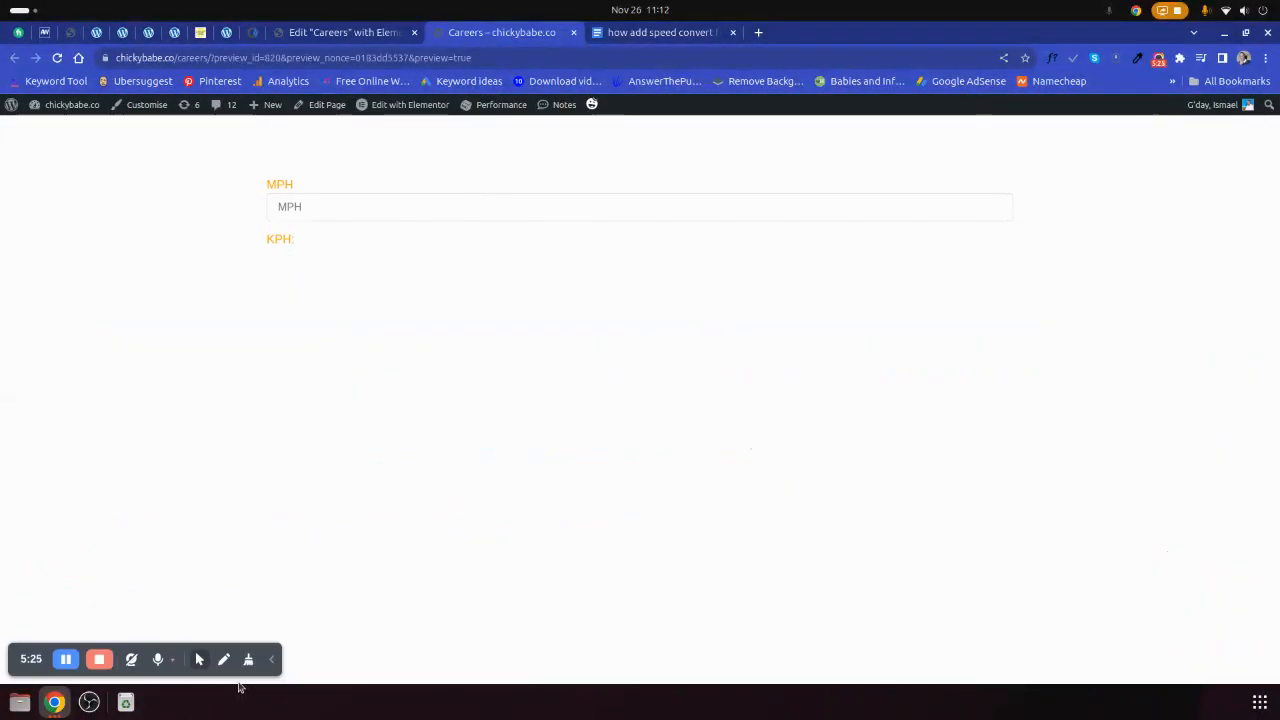
- Test the speed converter by entering 4 in the MPH field, and clear the field again
{"action": "left_click", "coordinate": [318, 208]}
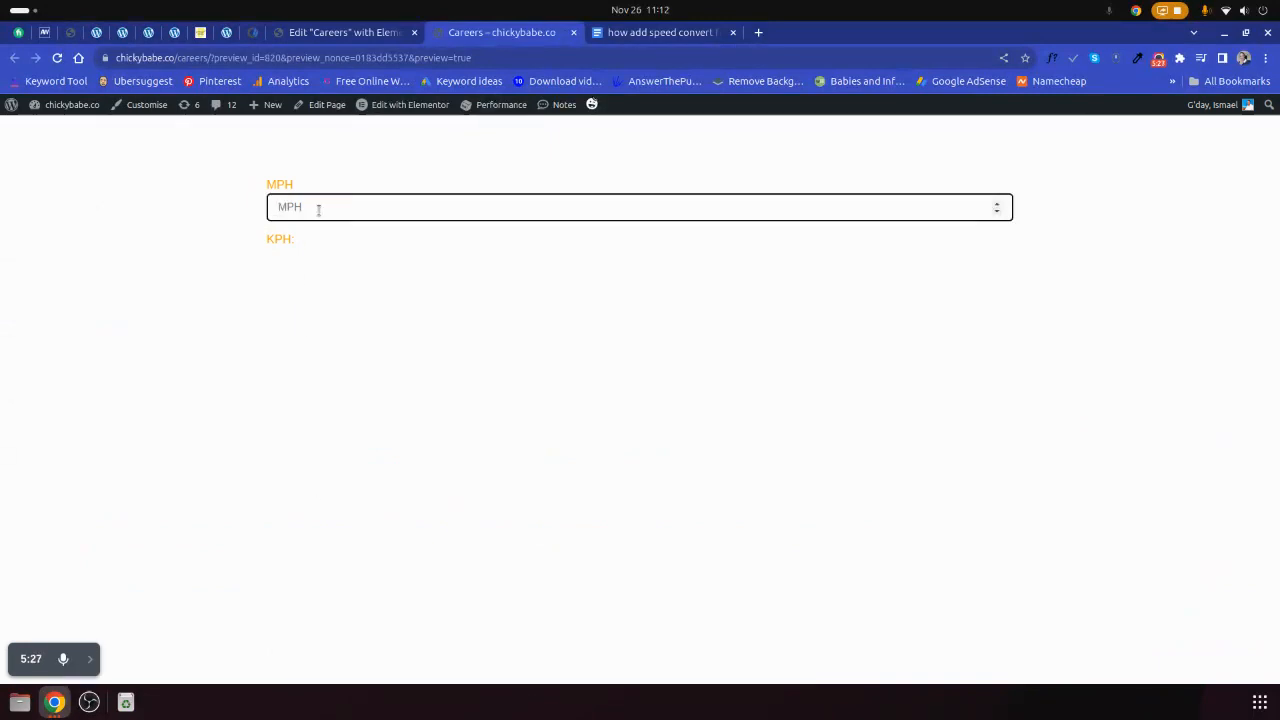
{"action": "type", "text": "4"}
{"action": "key", "text": "BackSpace"}
{"action": "key", "text": "BackSpace"}
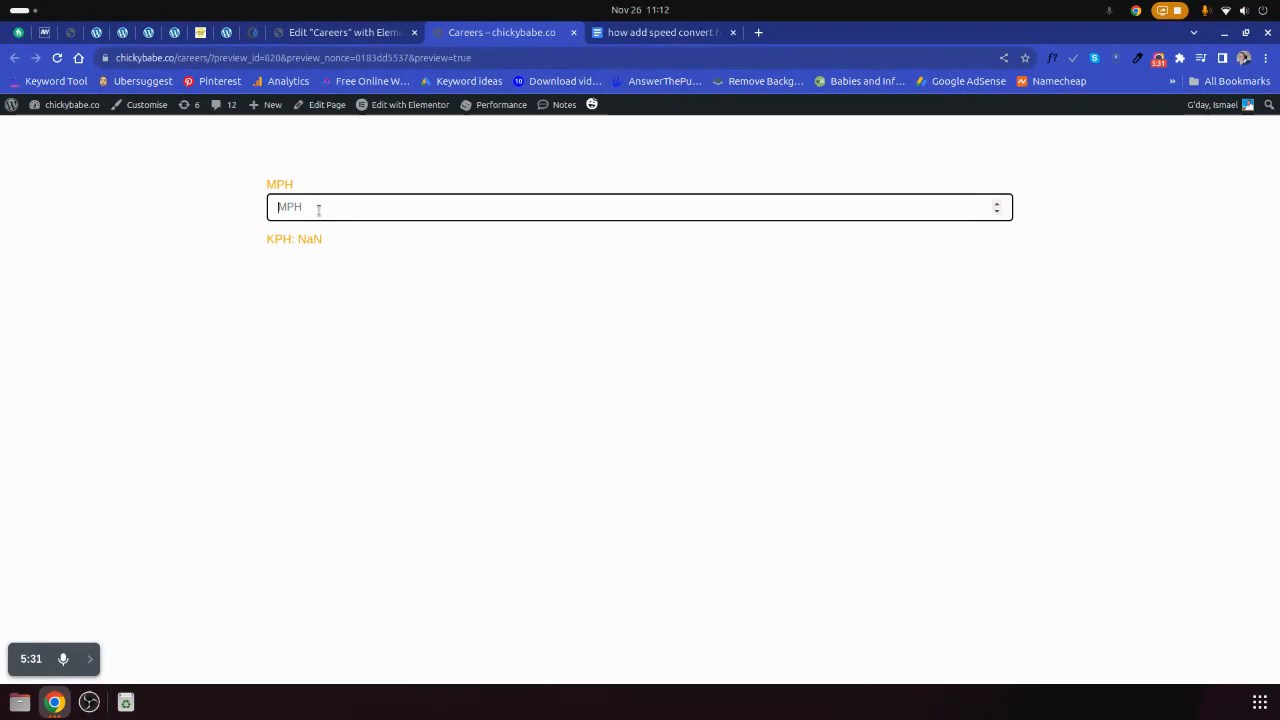